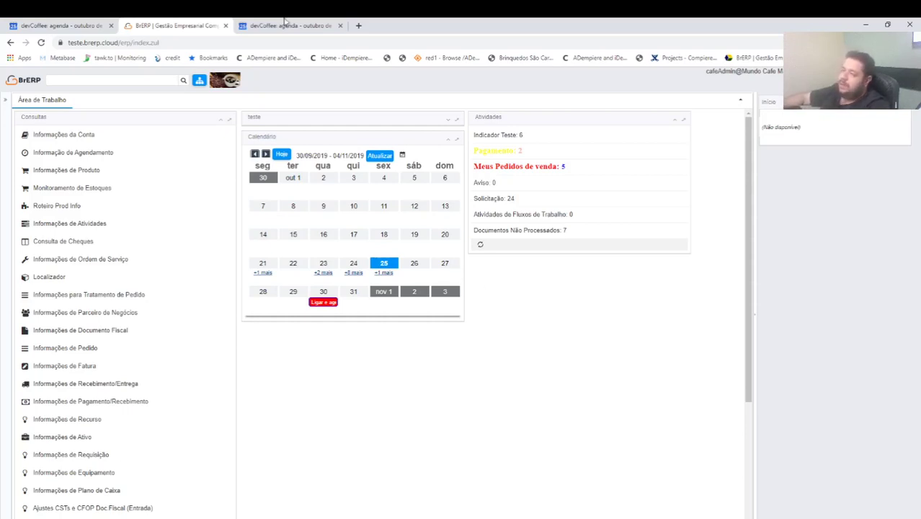
Step: Find and open the Condição de Pagamento window, and enlarge its Programação section
left_click(120, 77)
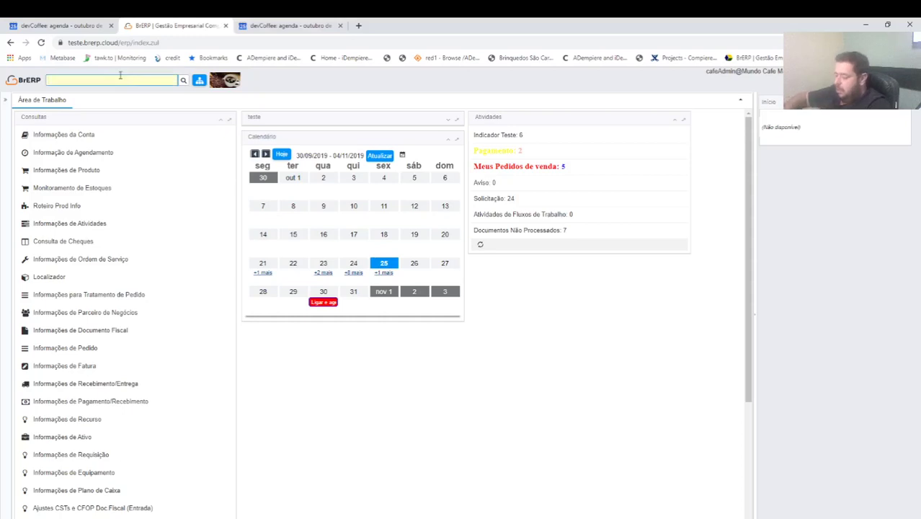
type("condi")
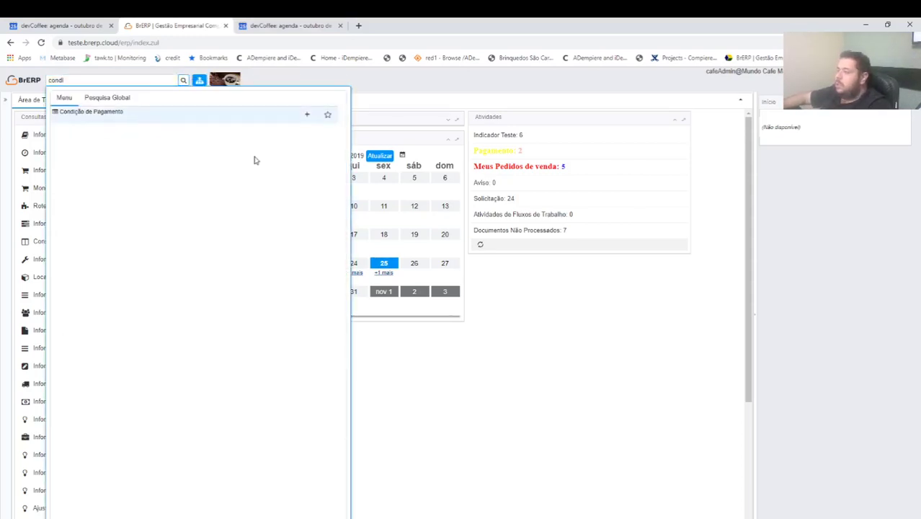
left_click(252, 113)
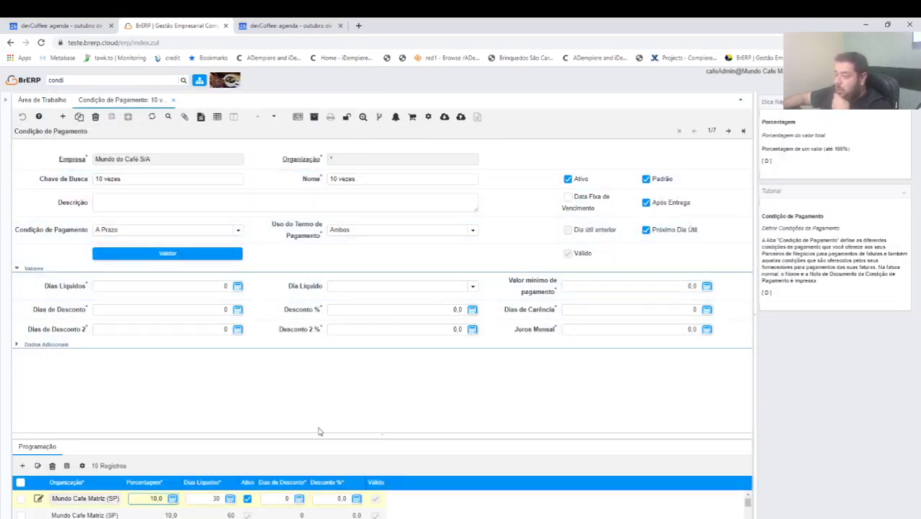
left_click_drag(322, 402, 320, 400)
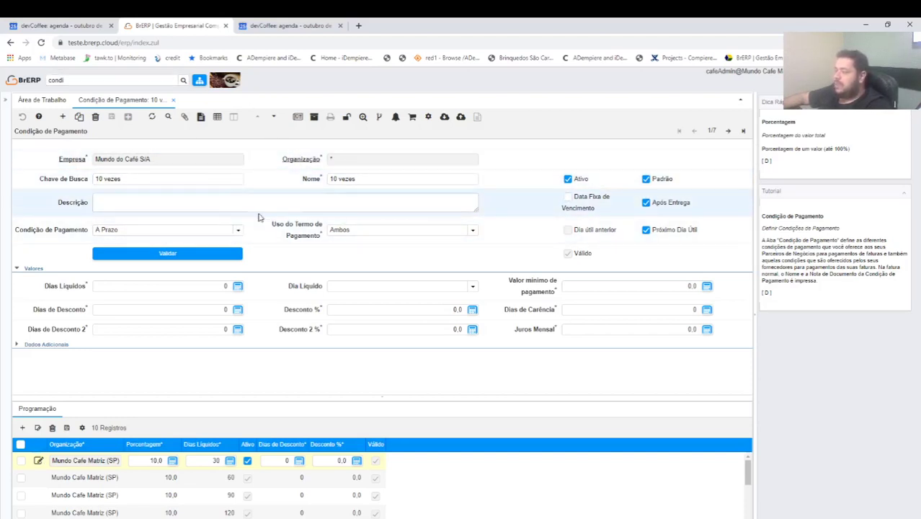
Step: Examine the available options for Condição de Pagamento and Uso do Termo de Pagamento in the 10 vezes record
left_click(228, 227)
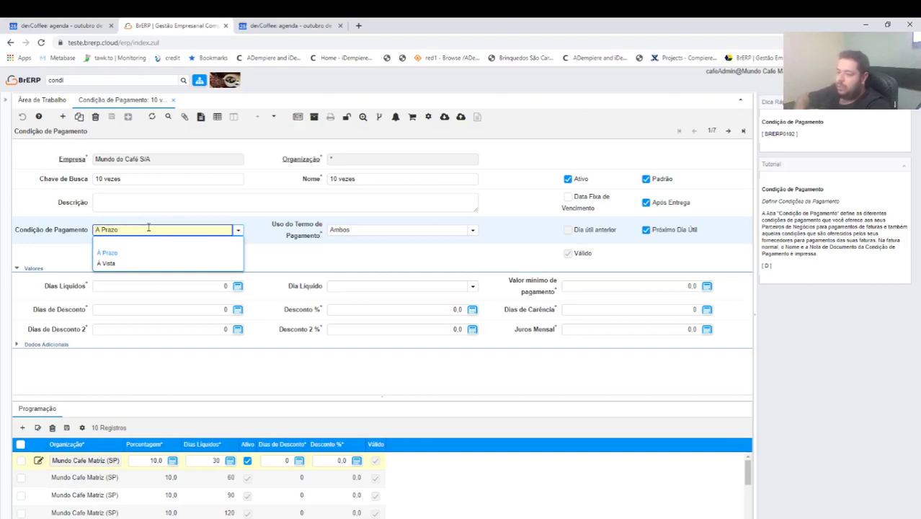
left_click(243, 219)
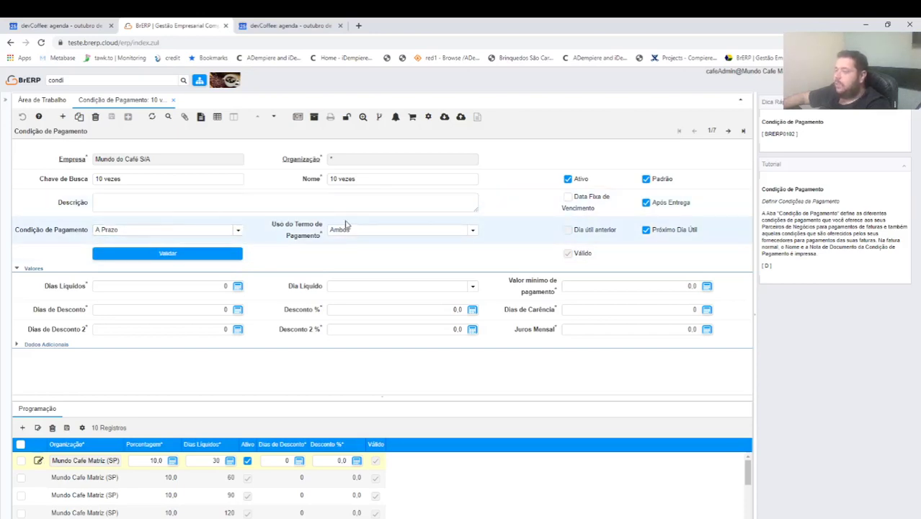
left_click(472, 229)
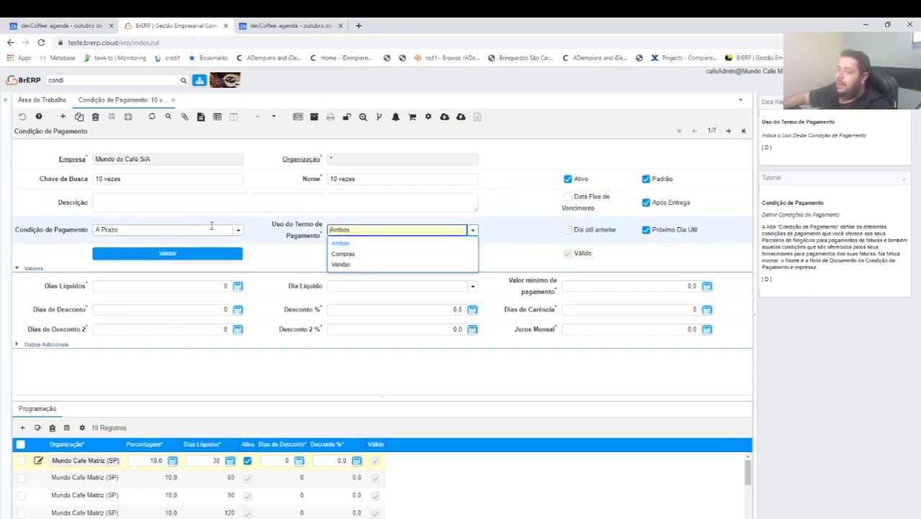
left_click(211, 228)
left_click(238, 229)
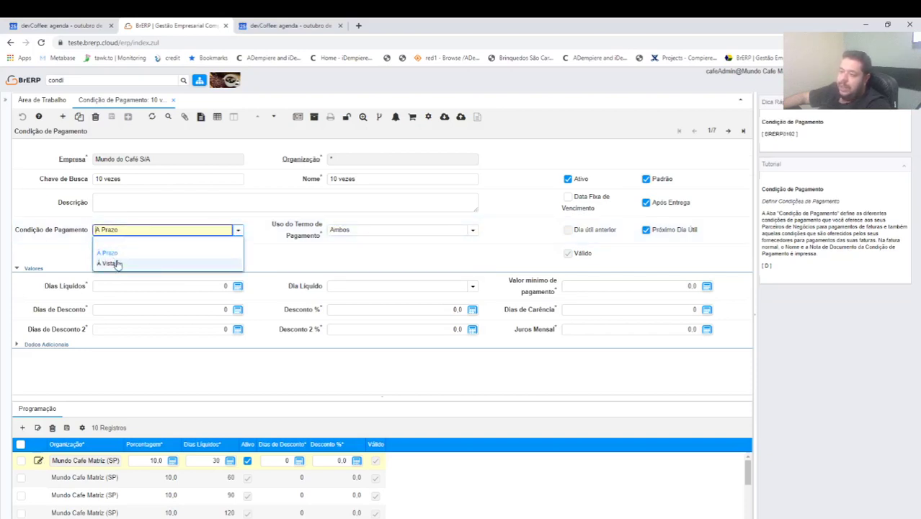
left_click(353, 256)
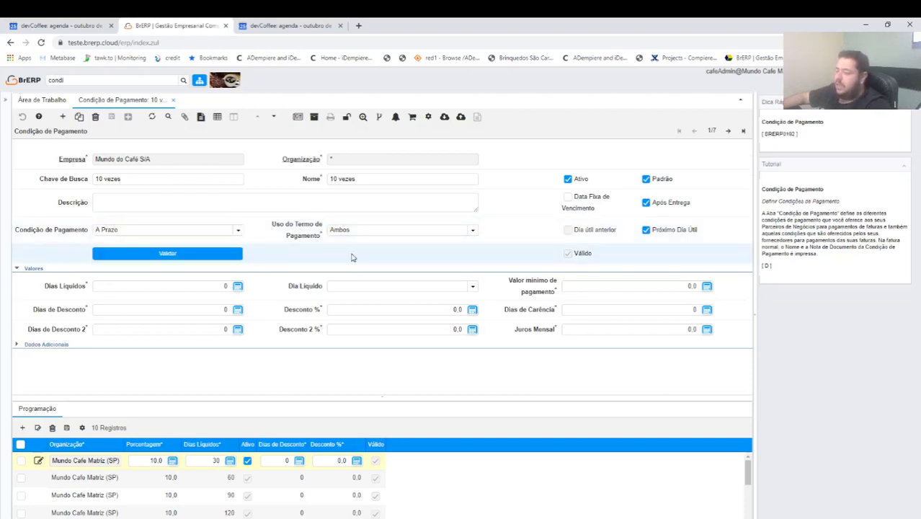
left_click(473, 231)
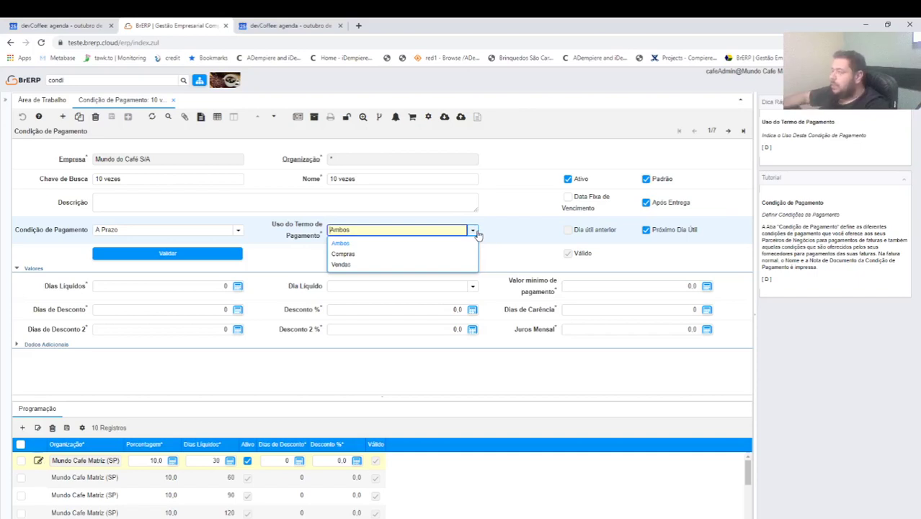
left_click(497, 217)
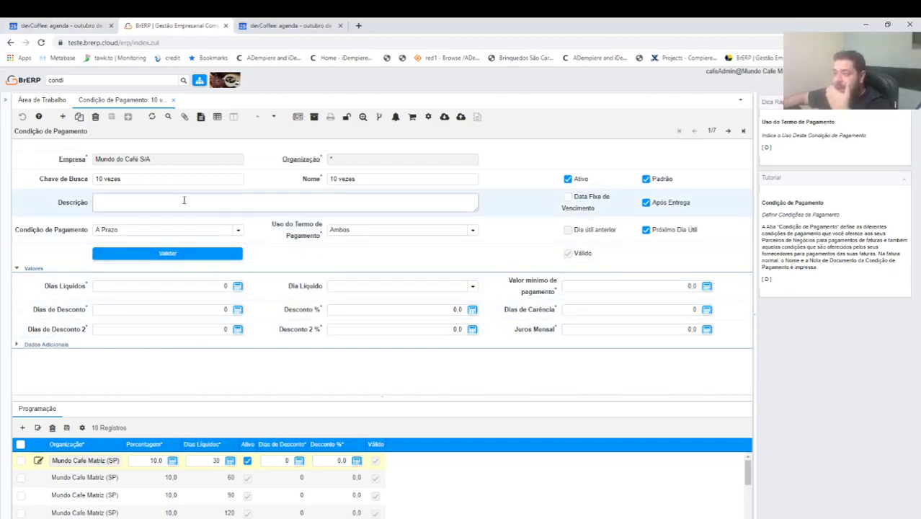
Step: Create a new payment condition record and enter "A vita 7 dias" as its Chave de Busca
left_click(62, 116)
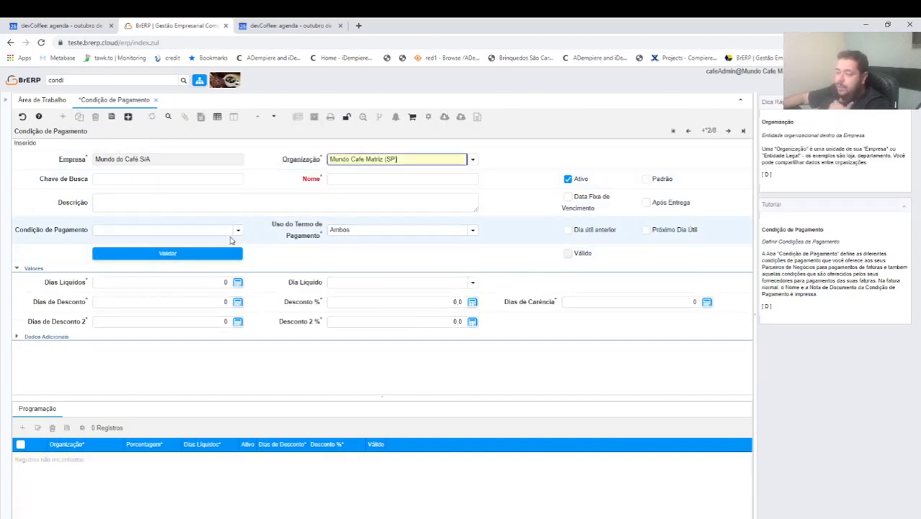
left_click(167, 178)
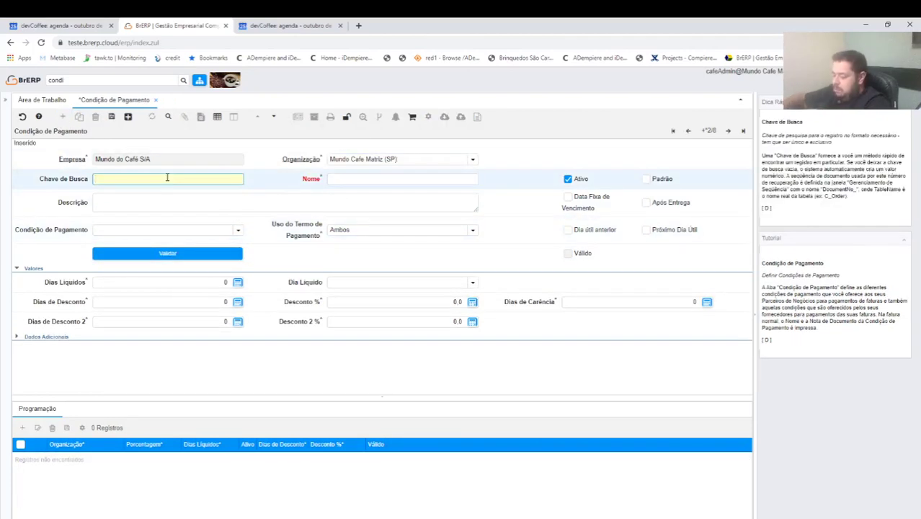
type("A vista")
key("BackSpace")
key("BackSpace")
key("BackSpace")
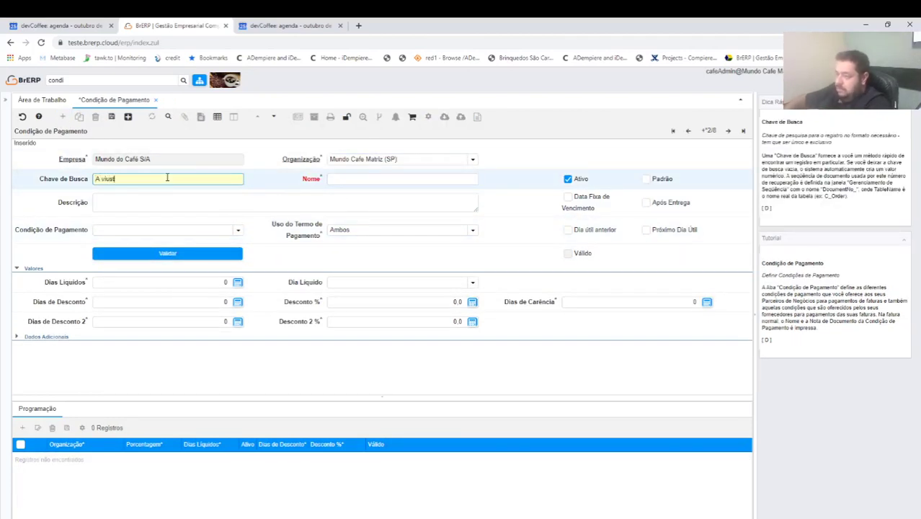
type("ta 7 dias")
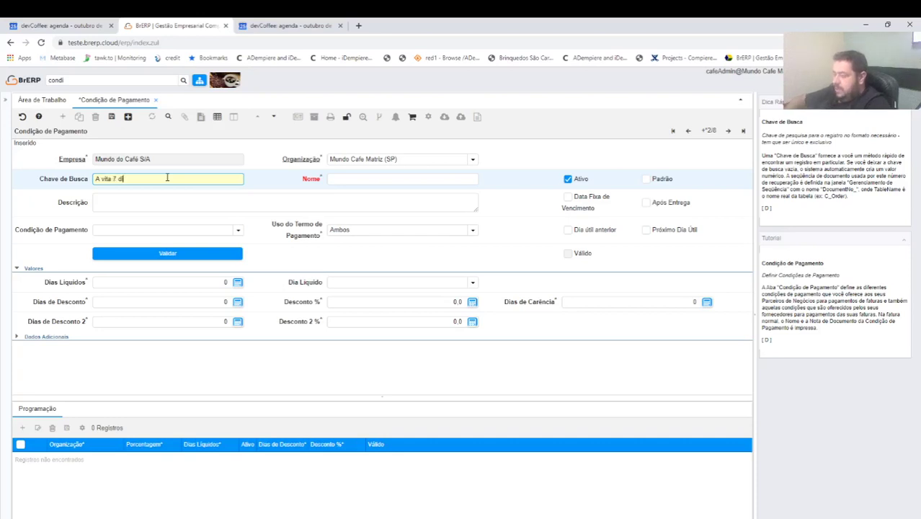
key("Tab")
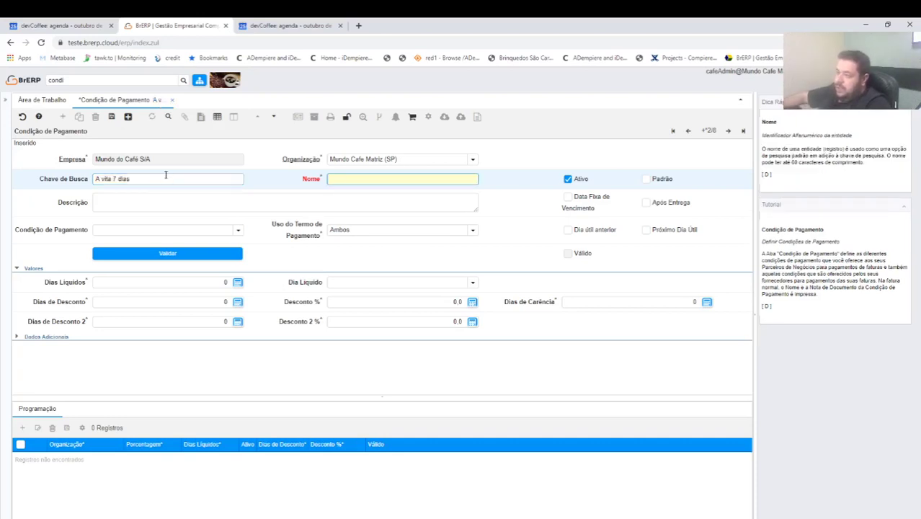
Step: Copy the Chave de Busca text into the new record's Nome field
left_click(167, 178)
key("ctrl+c")
key("Tab")
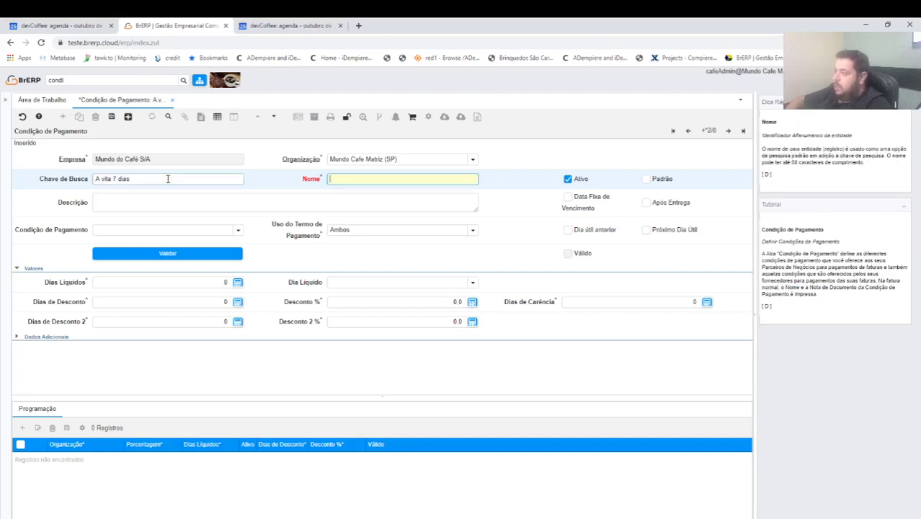
key("ctrl+v")
key("Tab")
Step: Replace the Chave de Busca with "D+7"
triple_click(137, 176)
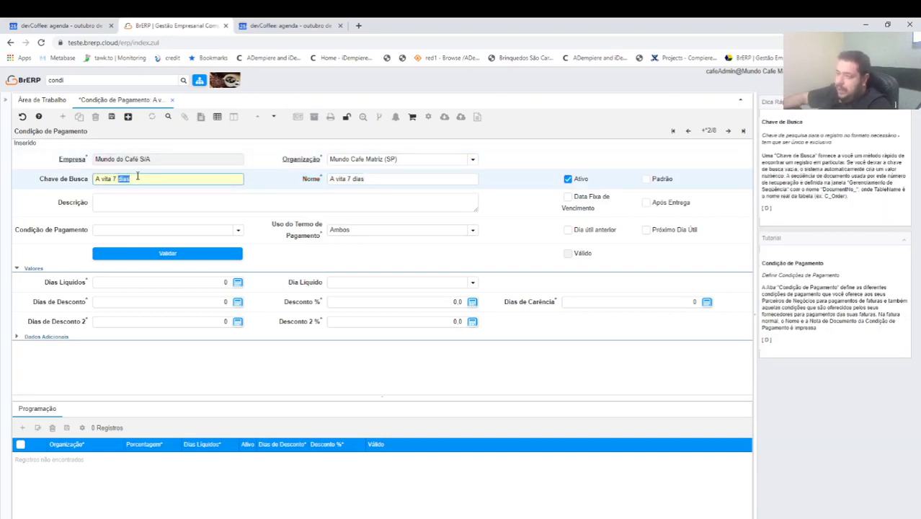
type("D")
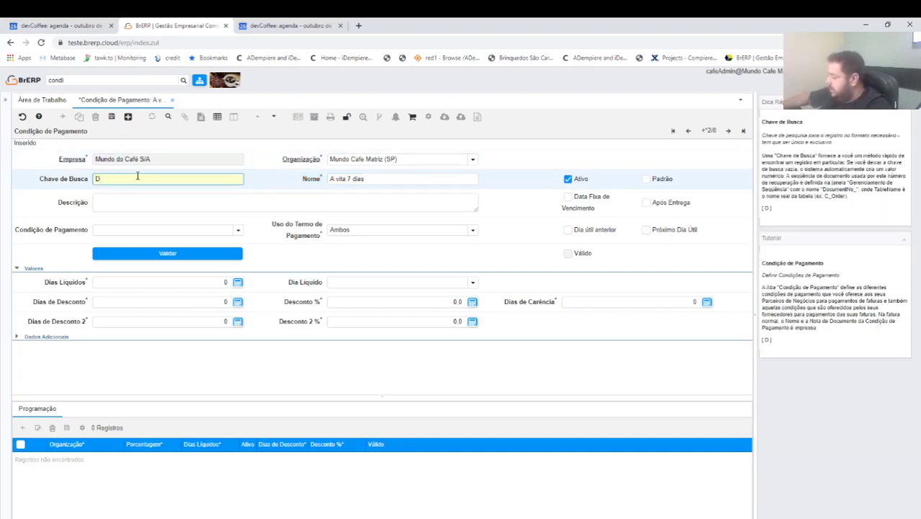
type("+7")
key("Tab")
key("Tab")
key("Tab")
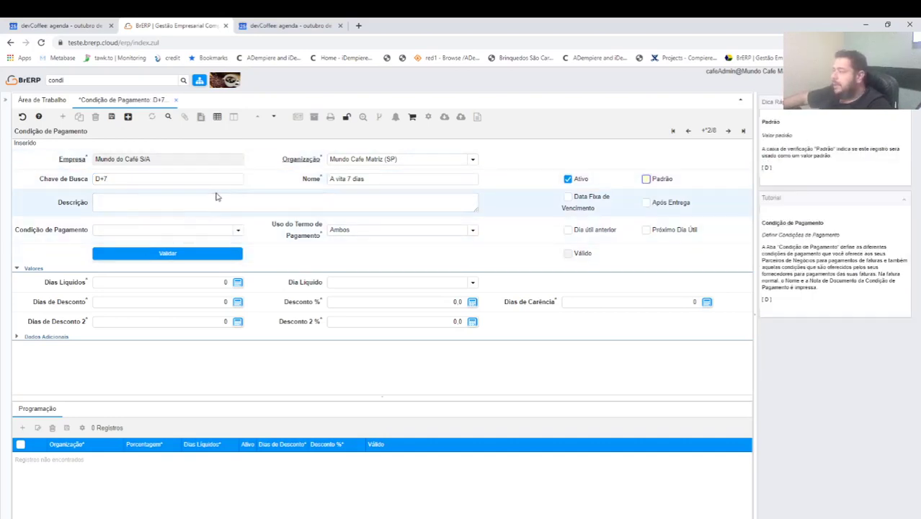
Step: Set Condição de Pagamento to À Vista and Uso do Termo de Pagamento to Vendas
left_click(238, 230)
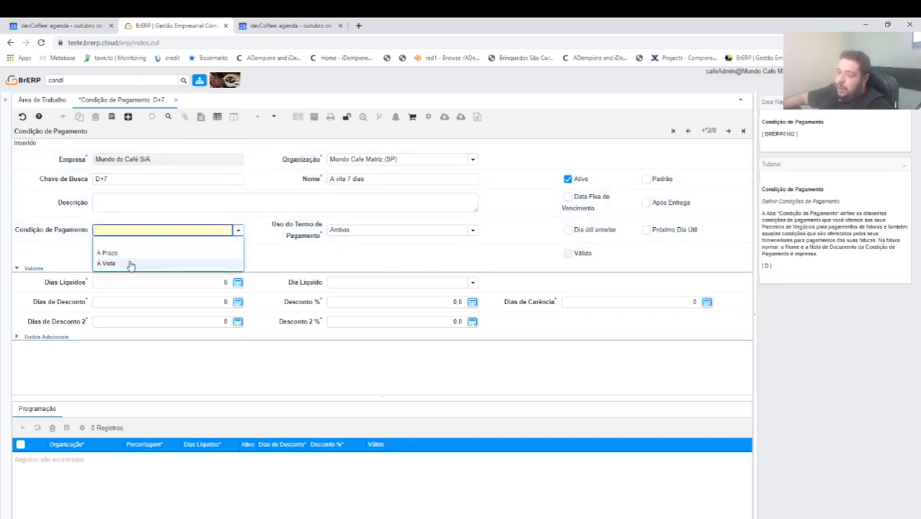
left_click(133, 264)
left_click(472, 231)
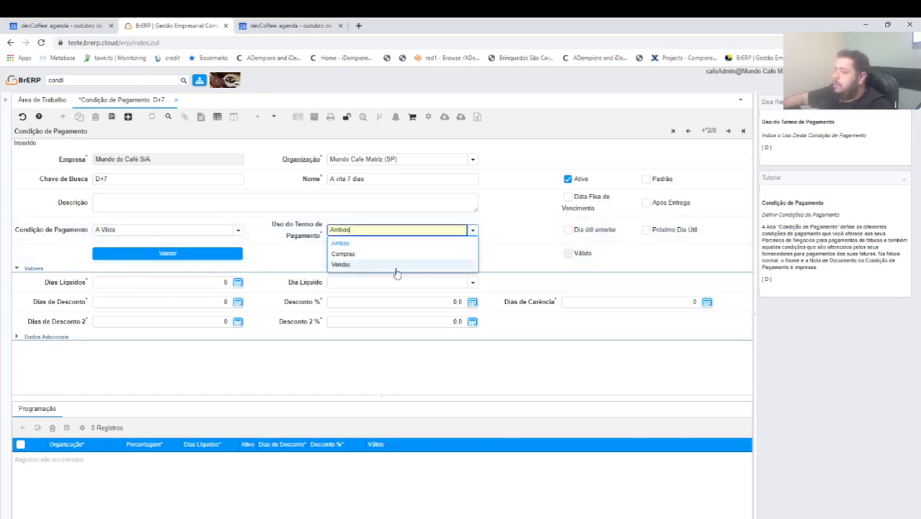
left_click(350, 264)
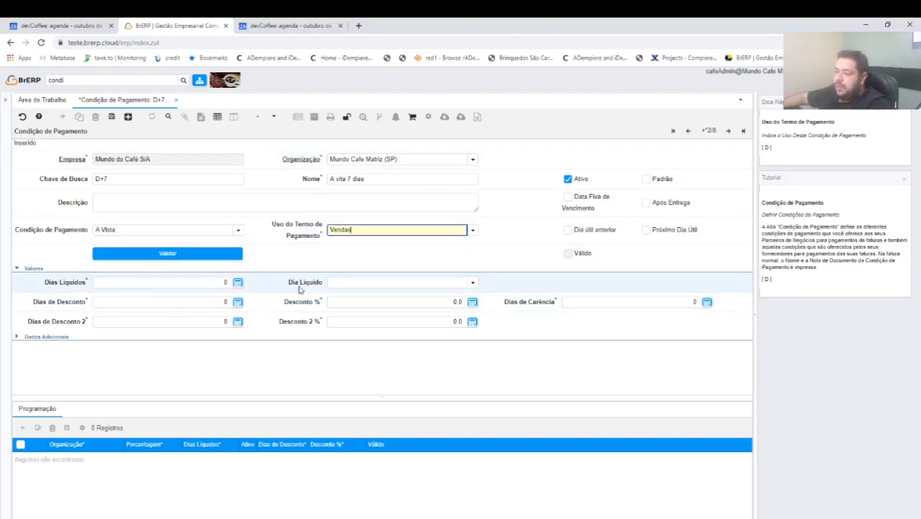
Step: Set Dias Líquidos to 7 for the new payment condition
left_click(156, 281)
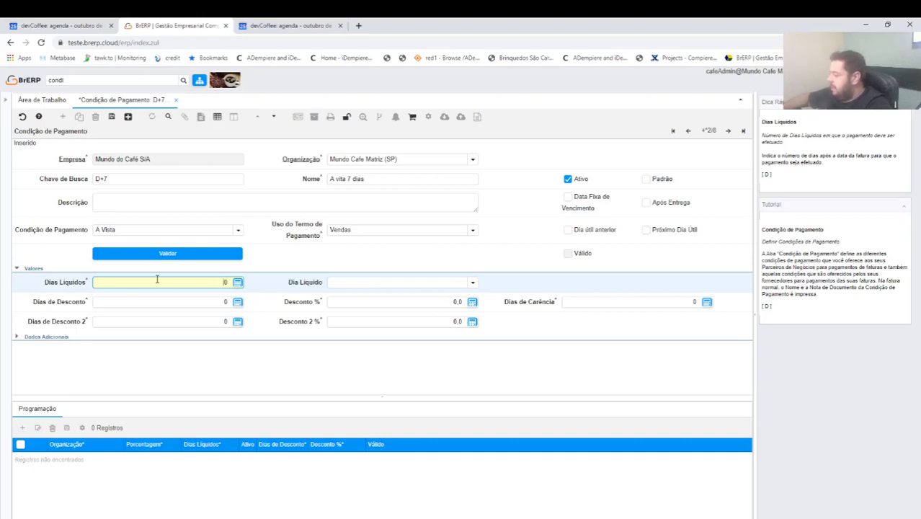
key("BackSpace")
type("7")
key("Tab")
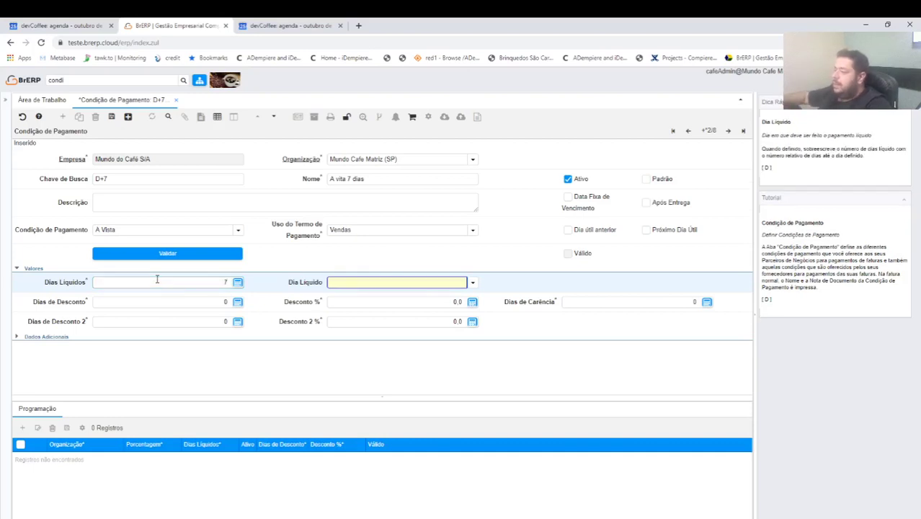
Step: Try Terça-feira as the Dia Líquido and clear the field again
left_click(475, 283)
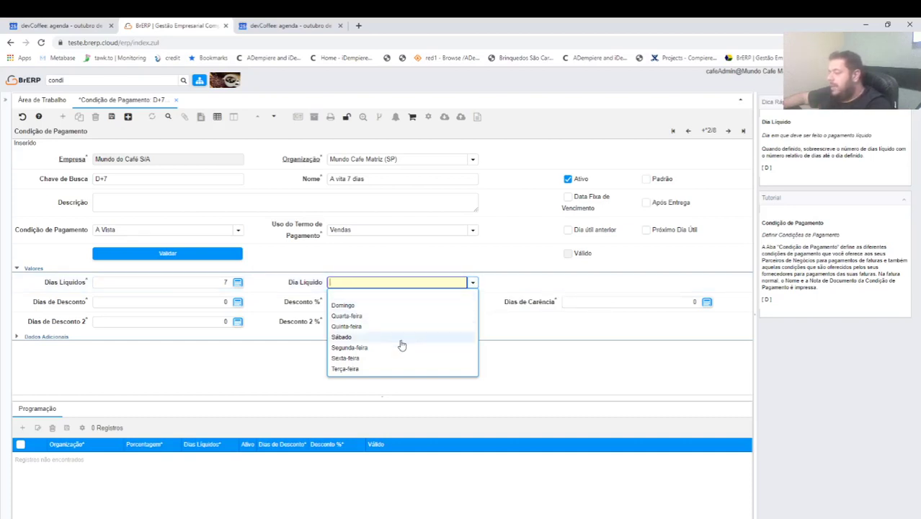
left_click(347, 368)
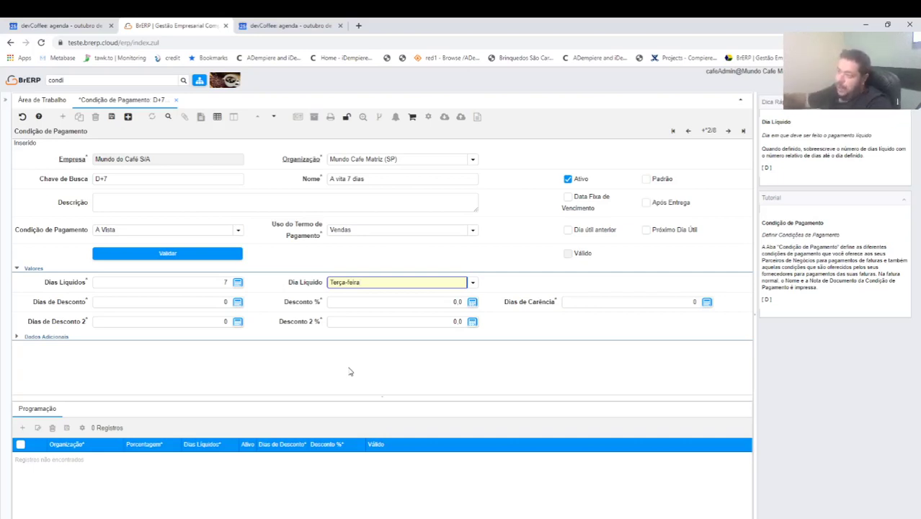
left_click(473, 282)
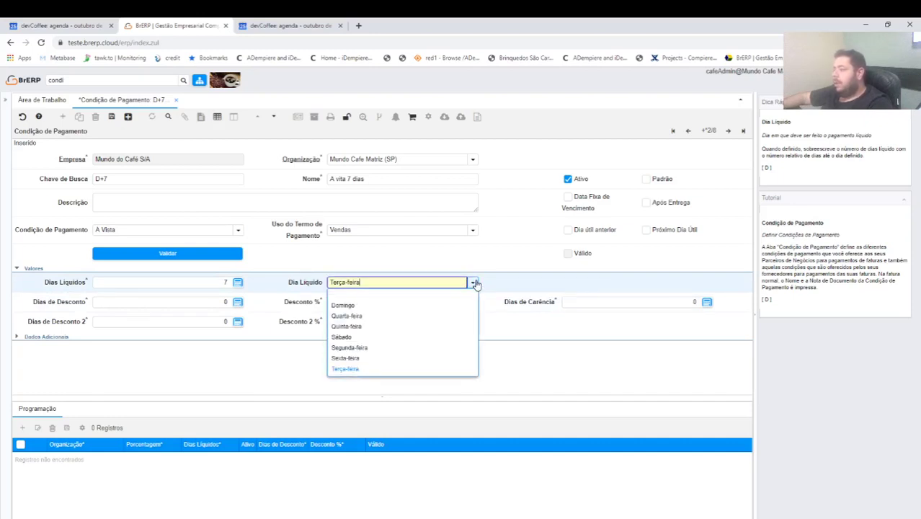
left_click(375, 296)
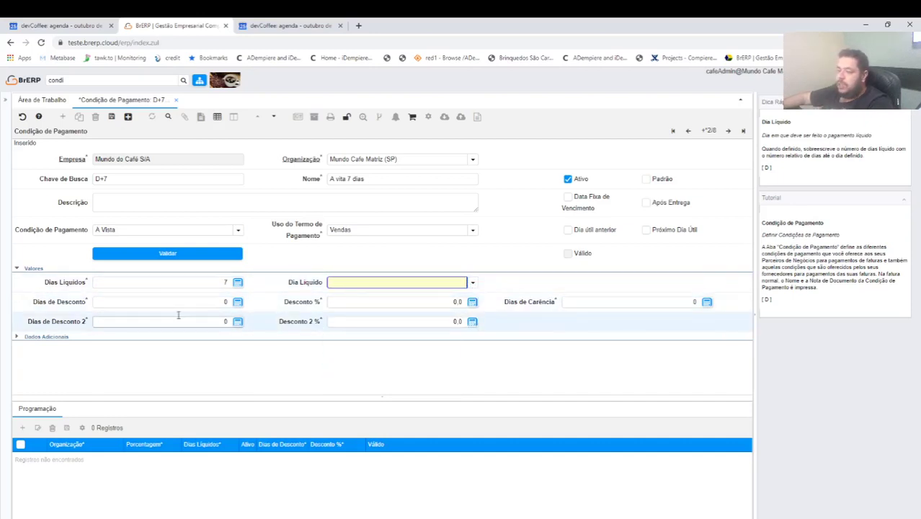
Step: Enter a discount with Dias de Desconto 6 and Desconto % 10
left_click(227, 303)
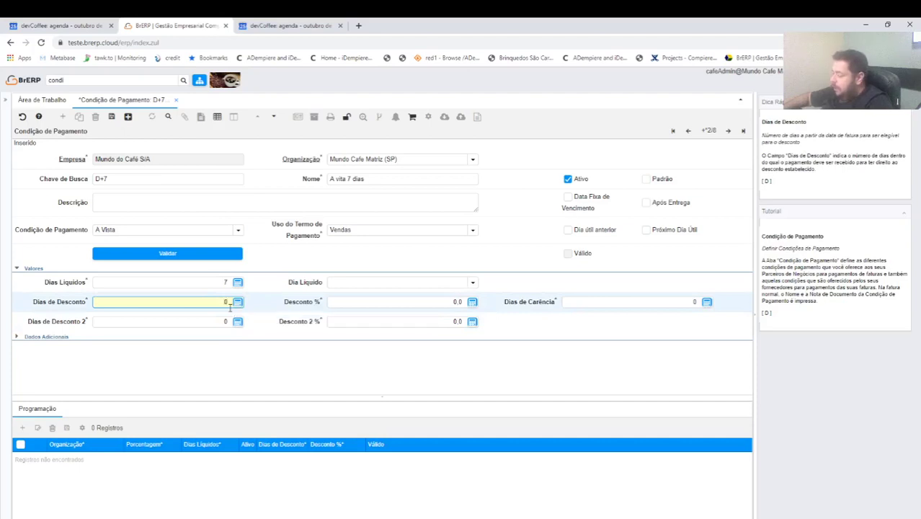
type("6")
key("Tab")
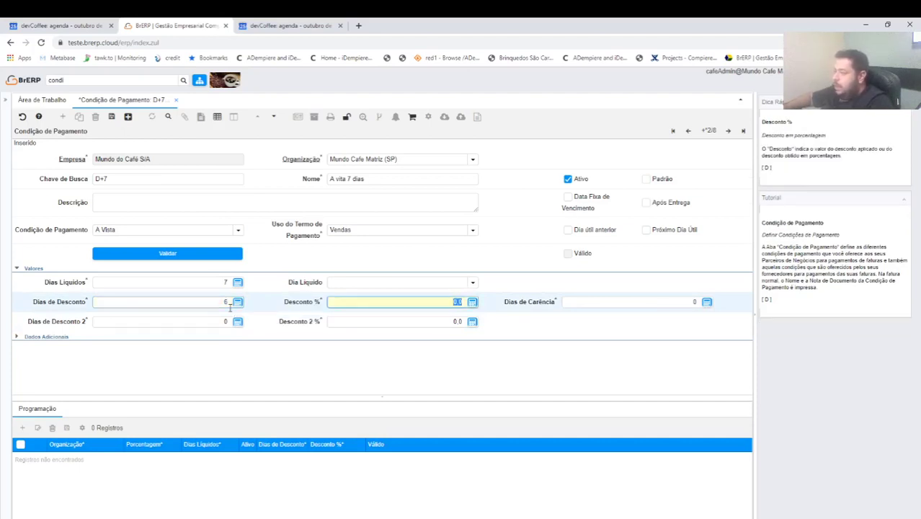
type("10")
key("Tab")
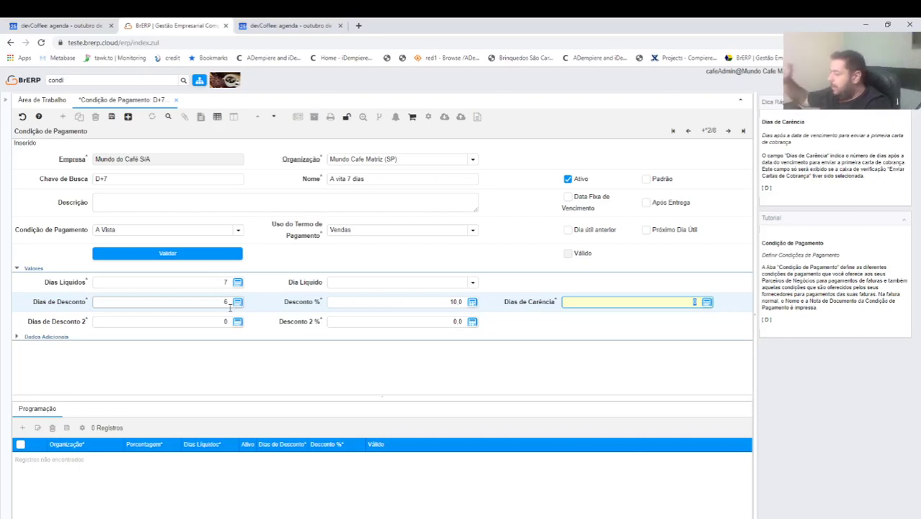
Step: Try a value of 1 for Dias de Carência and reset it to 0
type("1")
key("Tab")
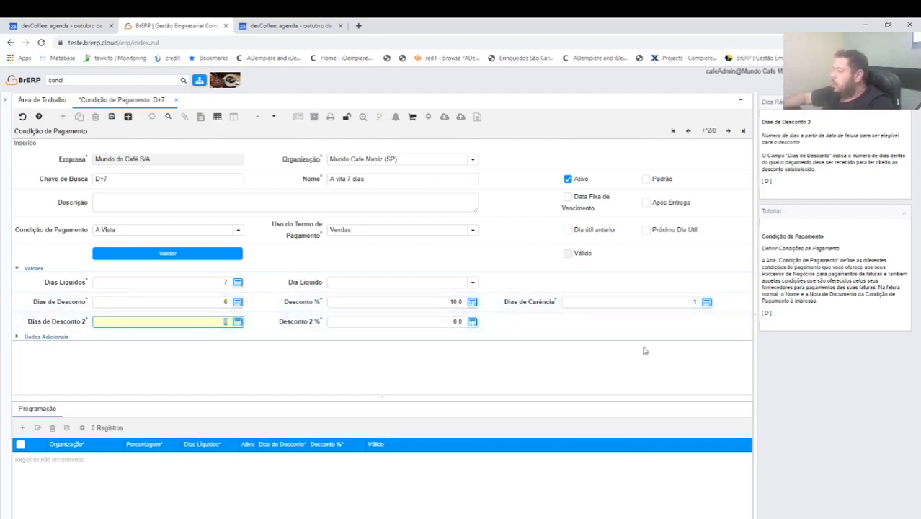
double_click(682, 301)
type("0")
key("Tab")
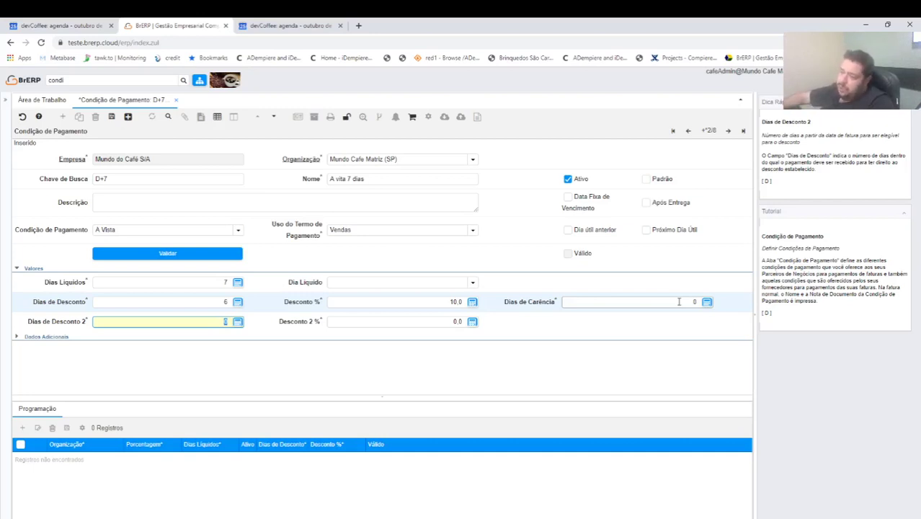
Step: Change Dias de Desconto to 3 for the first discount
left_click(210, 303)
type("3")
key("Tab")
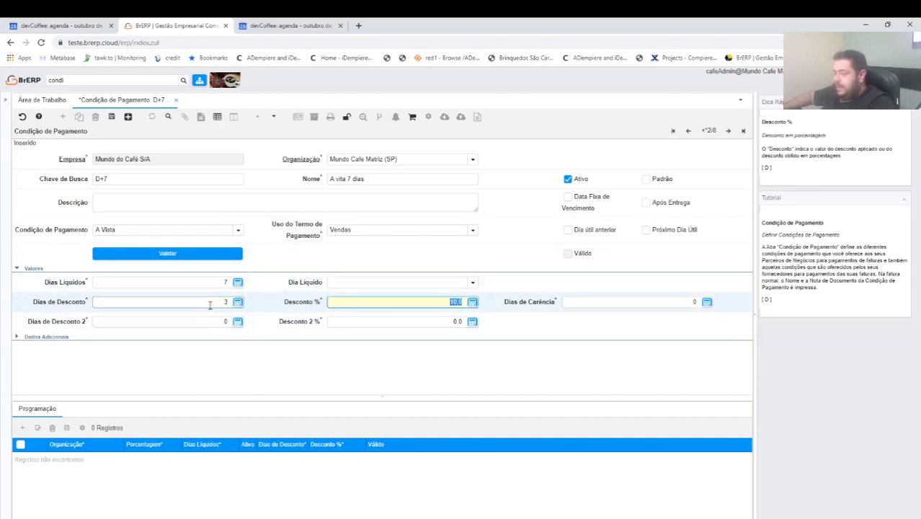
Step: Enter a second discount with Dias de Desconto 2 of 6 and Desconto 2 % of 5, and expand Dados Adicionais
key("Tab")
key("Tab")
type("6")
key("Tab")
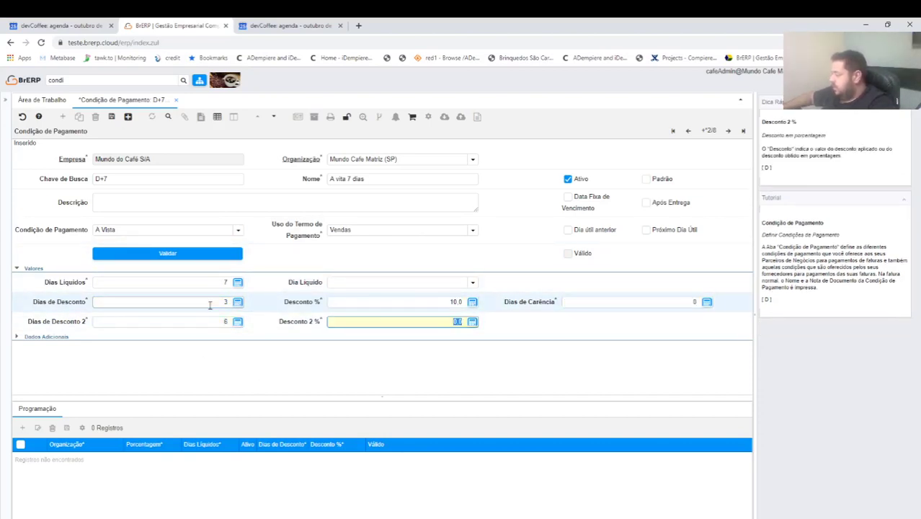
type("5")
key("Tab")
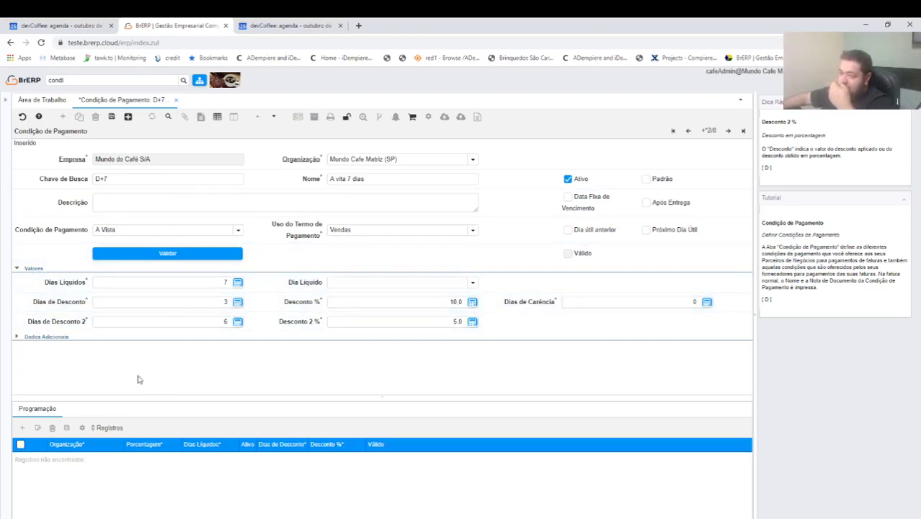
left_click(19, 337)
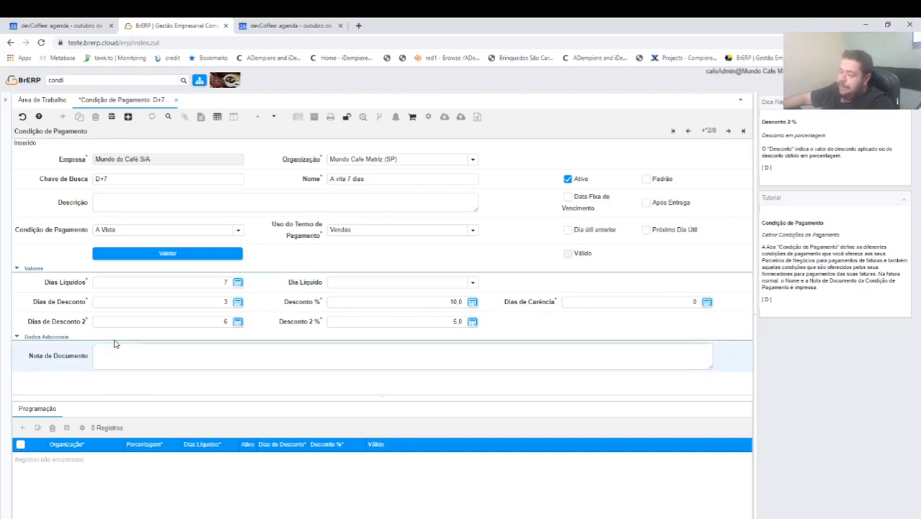
Step: Try Data Fixa de Vencimento with Dia fixo do mês 15, Corte fixo do mês 15 and Deslocamento Fixo de Mês 1
left_click(568, 199)
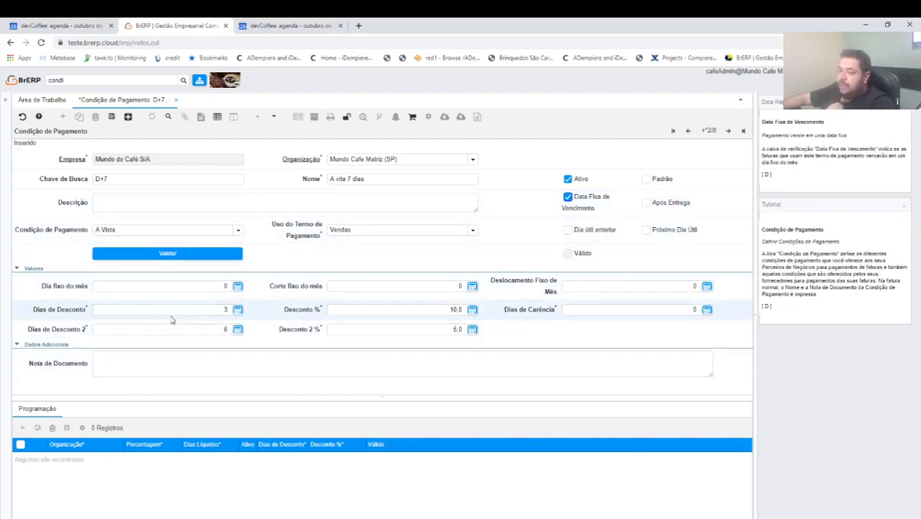
left_click(156, 287)
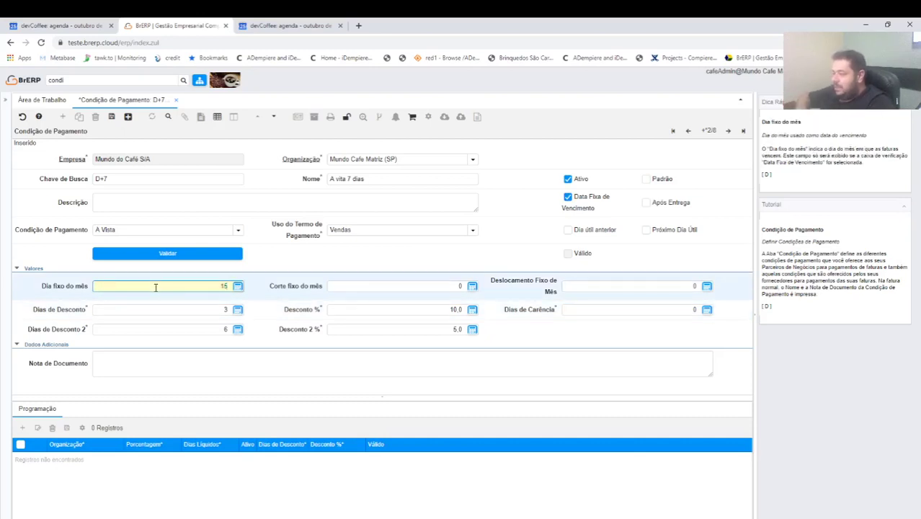
key("Tab")
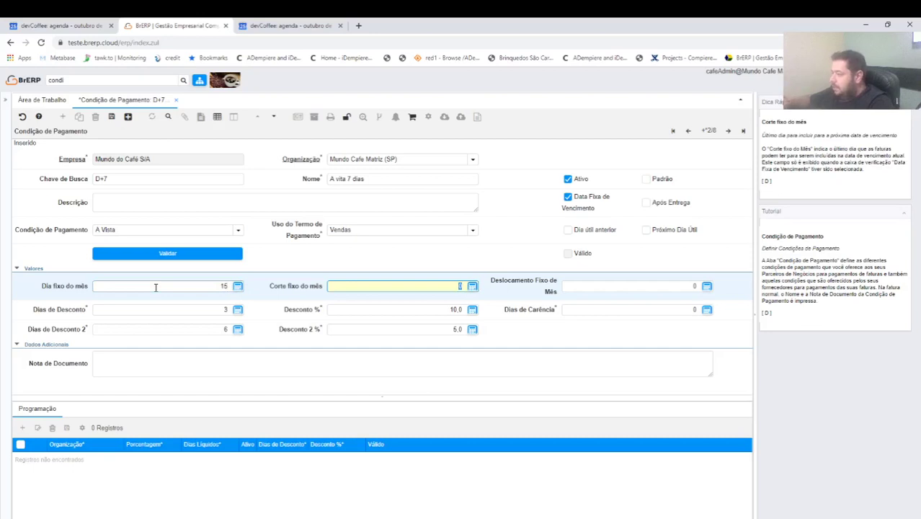
left_click(156, 287)
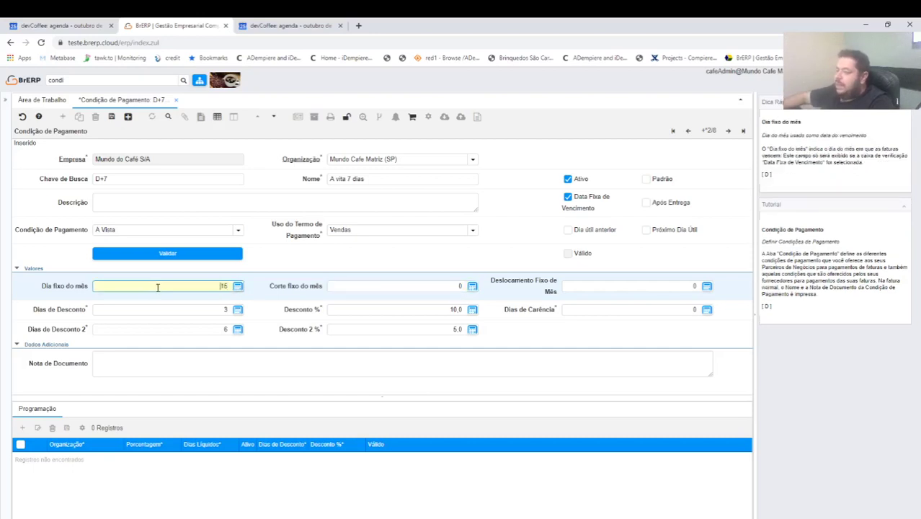
type("1")
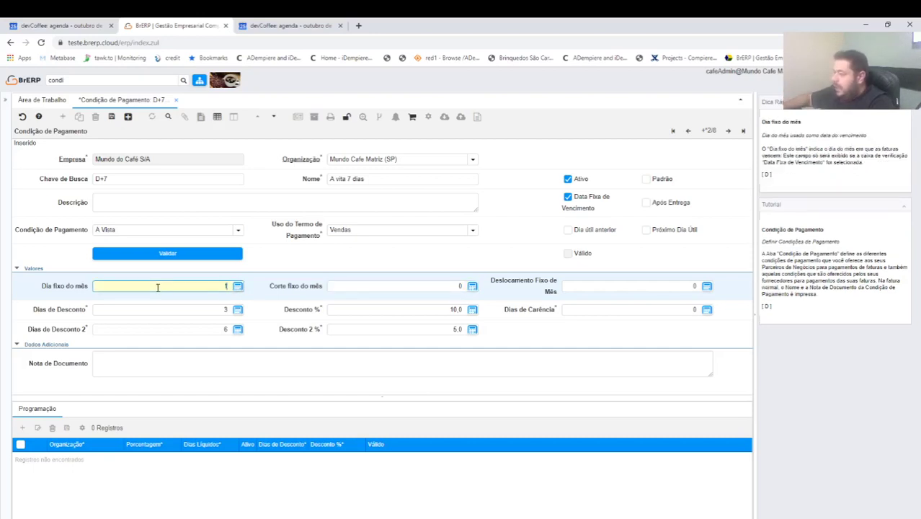
key("Tab")
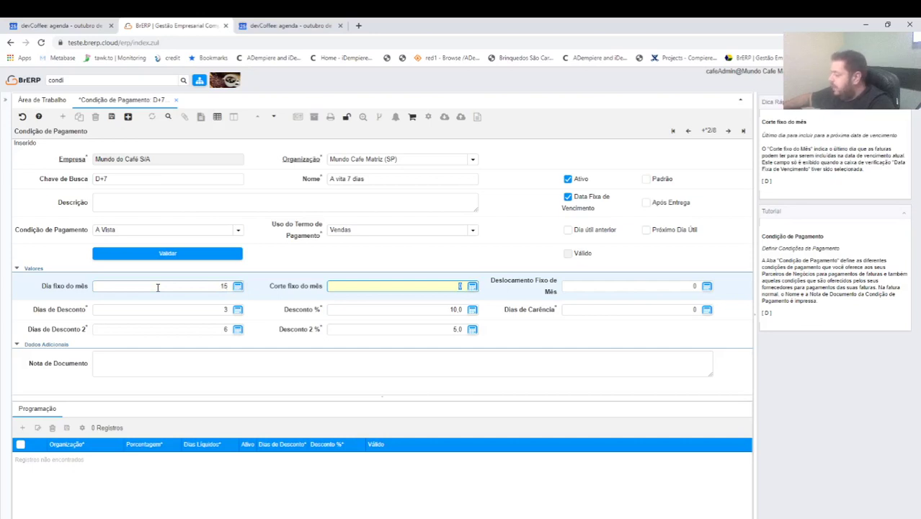
type("15")
key("Tab")
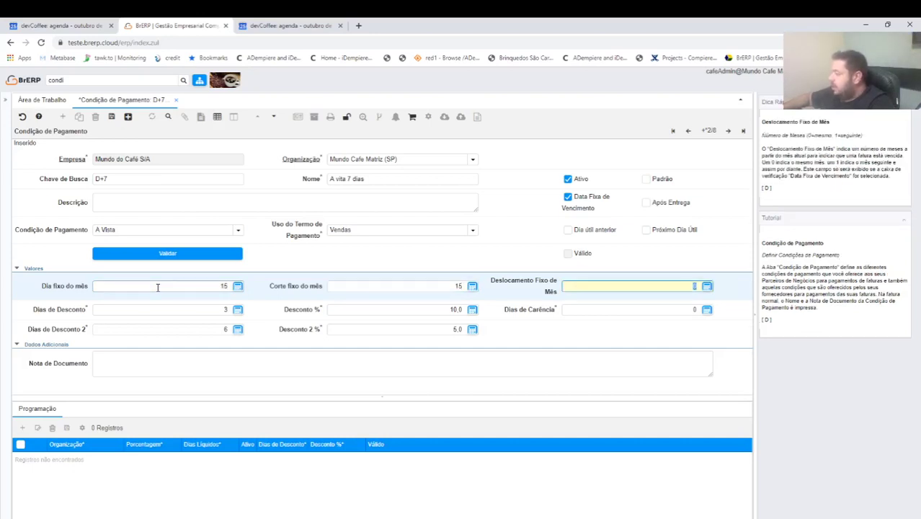
type("1")
key("Tab")
Step: Try 10 as the Dia fixo do mês and turn off Data Fixa de Vencimento again
left_click(160, 286)
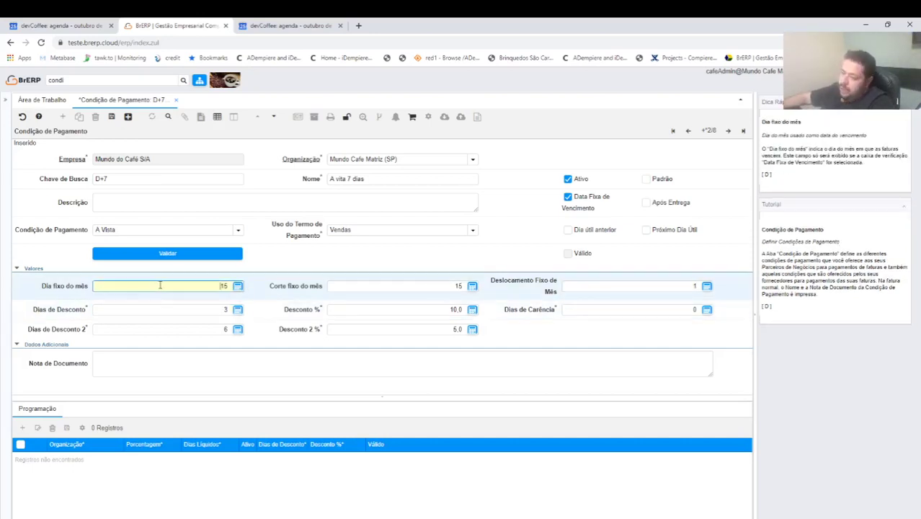
type("10")
key("Tab")
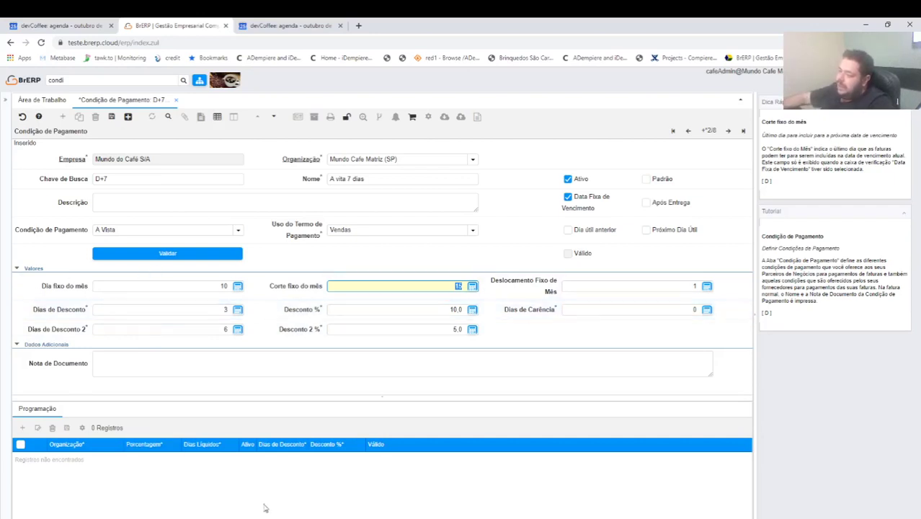
left_click(568, 196)
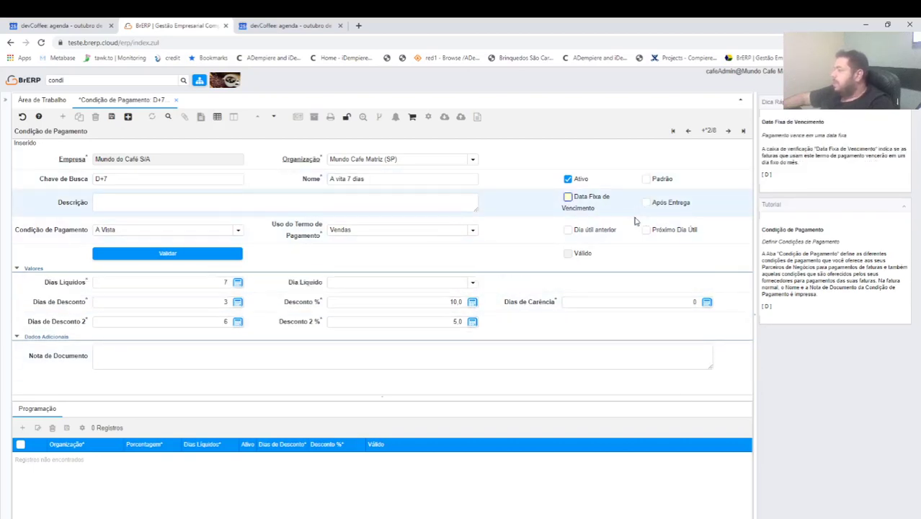
Step: Try the Dia útil anterior option and turn it off again
left_click(568, 231)
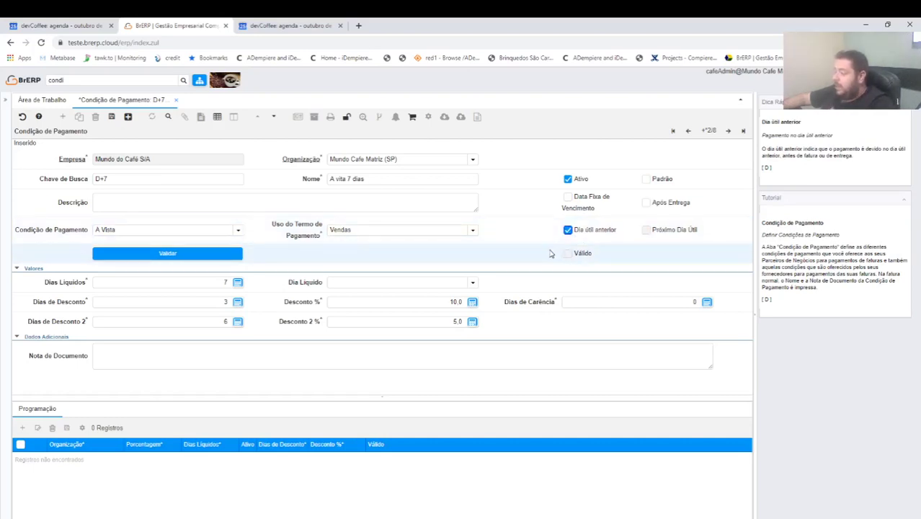
left_click(569, 231)
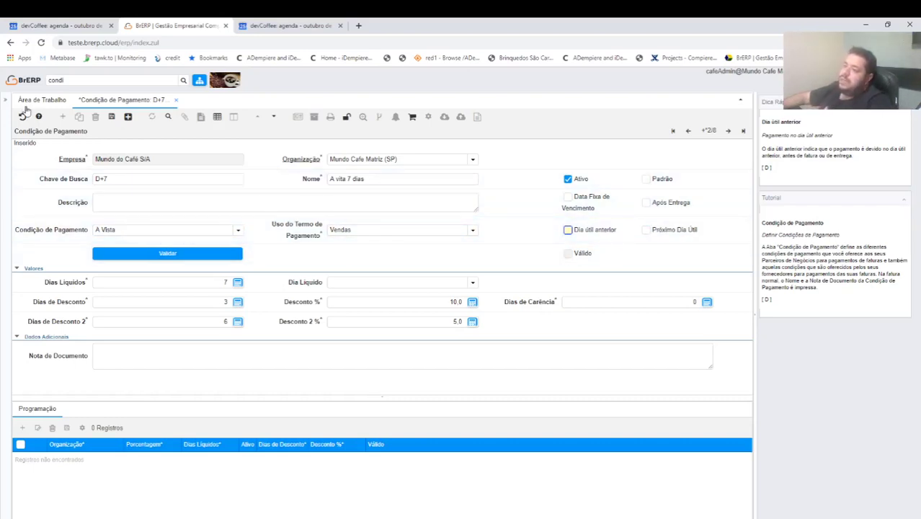
Step: View the Dia não útil form of Período e Ano Civil and close that window without saving
left_click(81, 81)
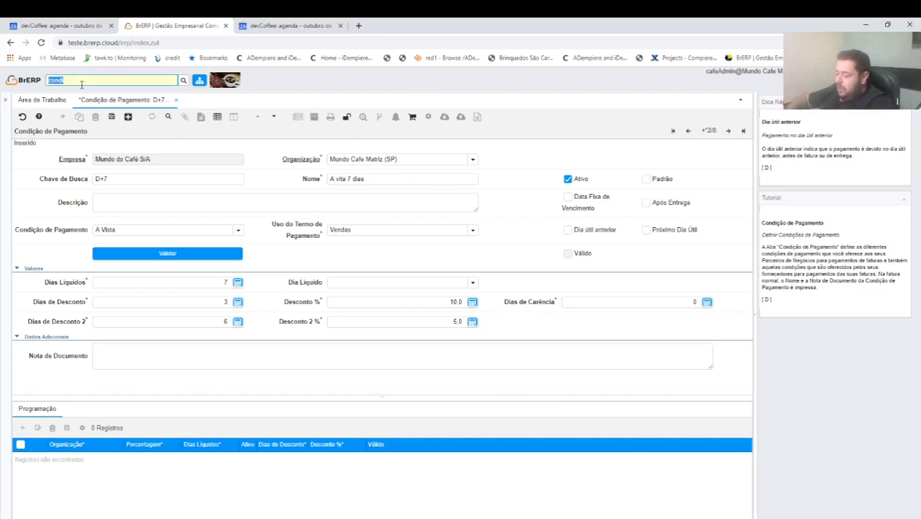
type("c")
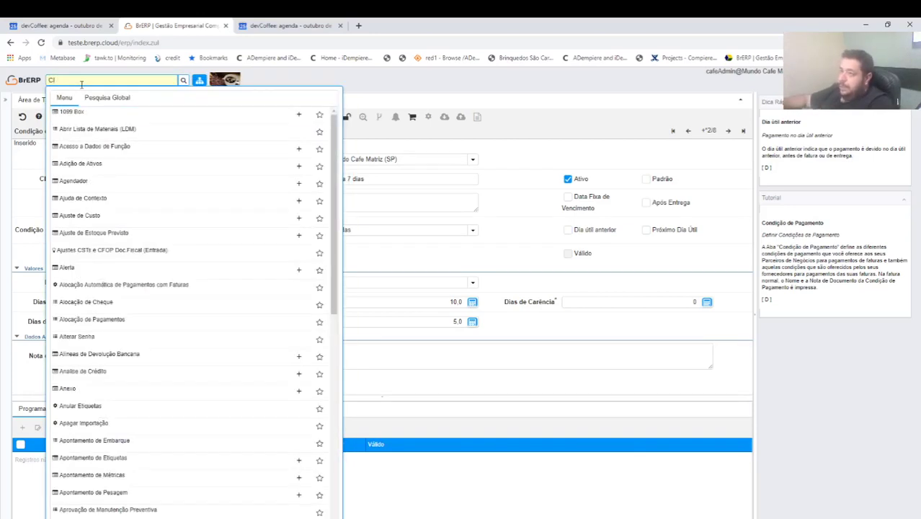
key("BackSpace")
type("civ")
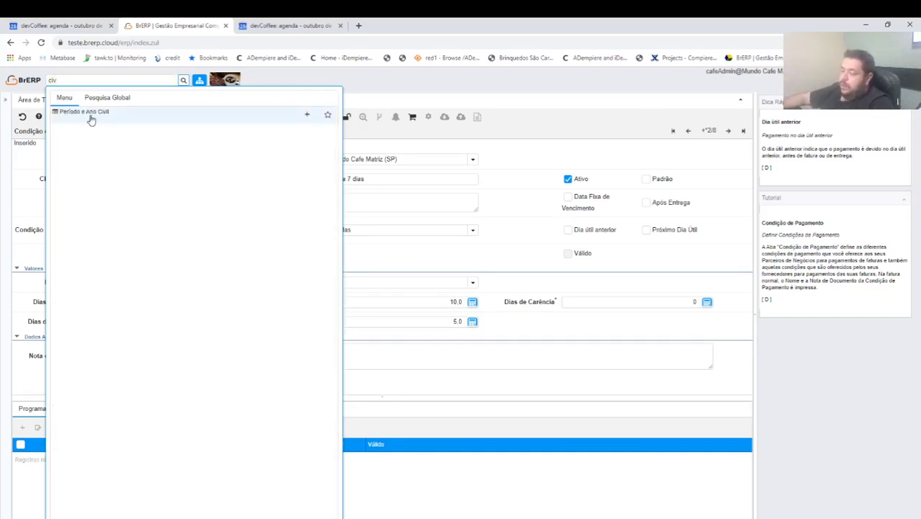
left_click(86, 114)
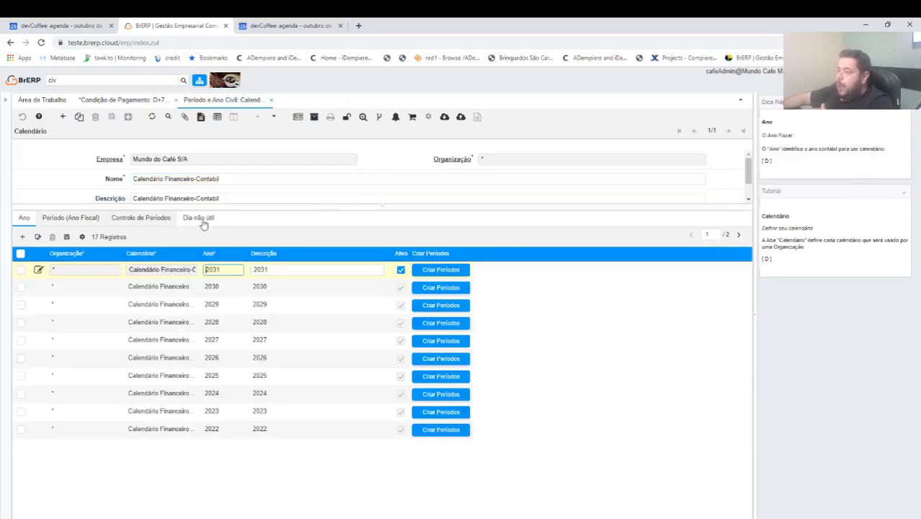
left_click(201, 219)
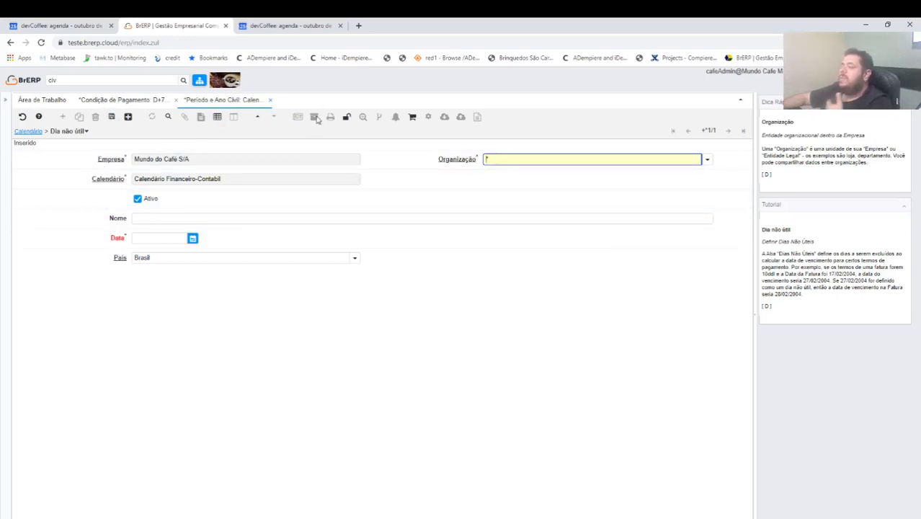
left_click(272, 106)
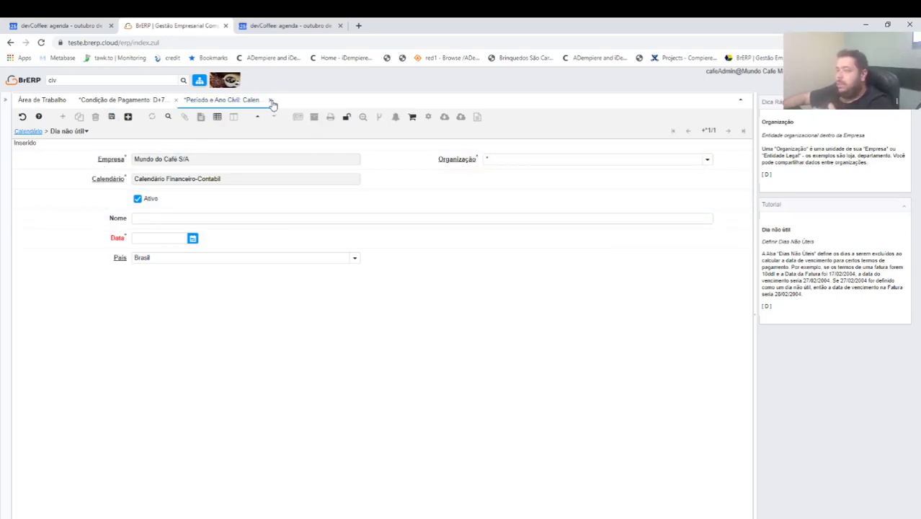
left_click(270, 100)
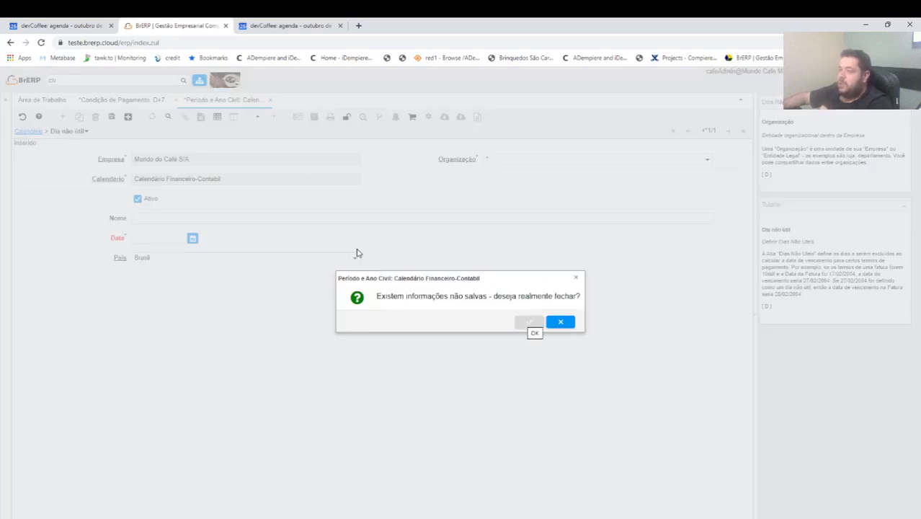
left_click(526, 324)
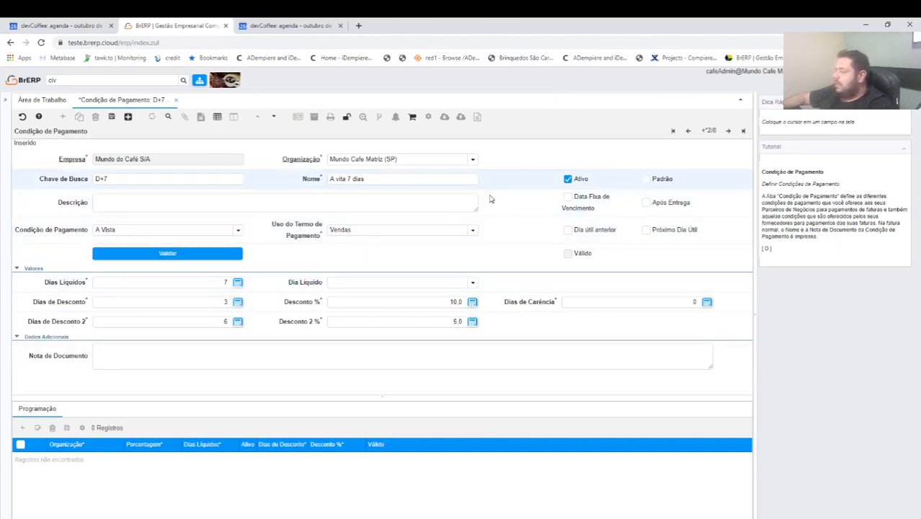
Step: Mark the D+7 payment condition as Após Entrega and save the record
left_click(646, 202)
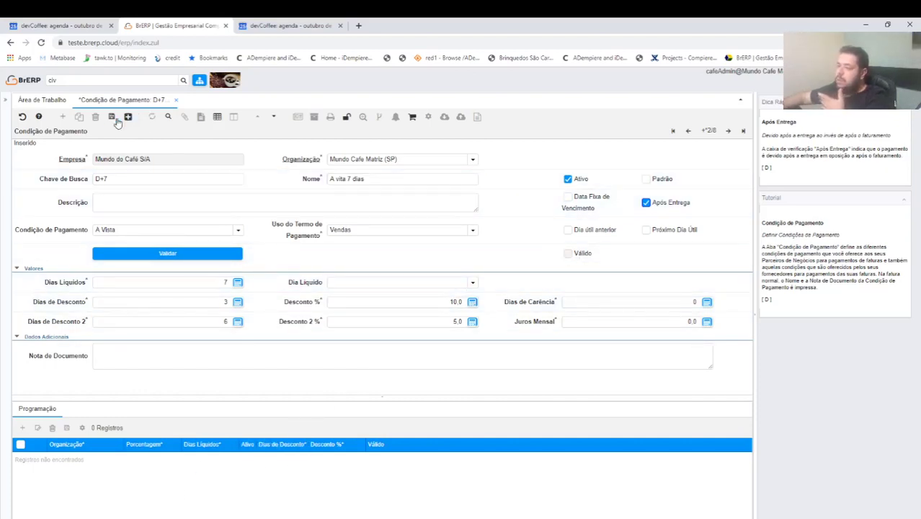
key("alt+s")
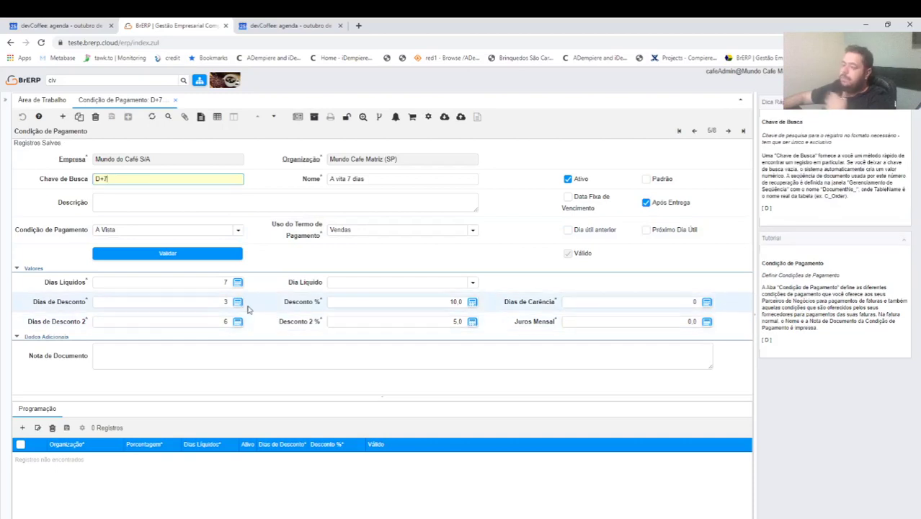
Step: Copy the saved D+7 payment condition and set the copy's Chave de Busca to D+30+60
key("alt+c")
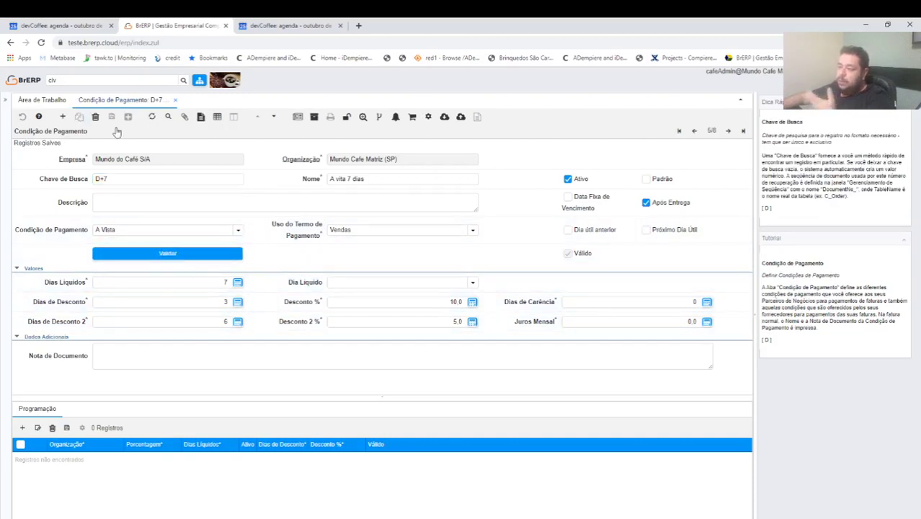
double_click(159, 177)
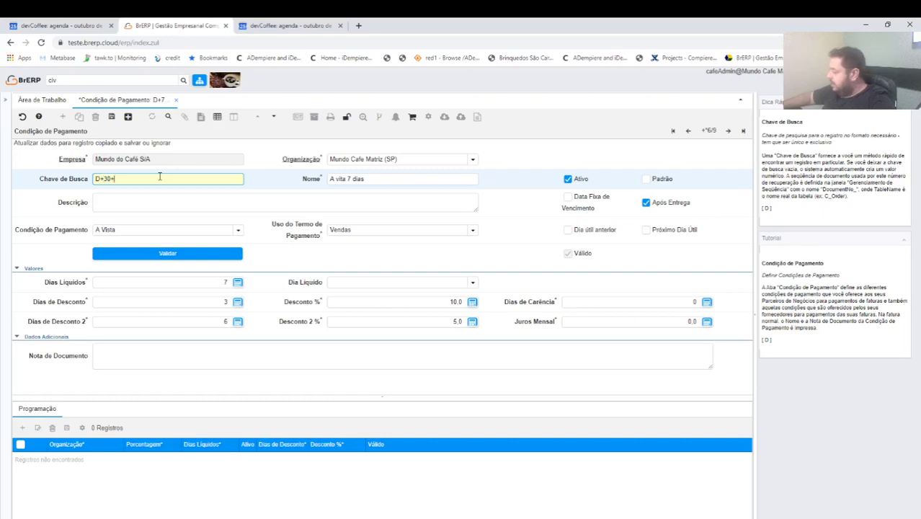
key("Tab")
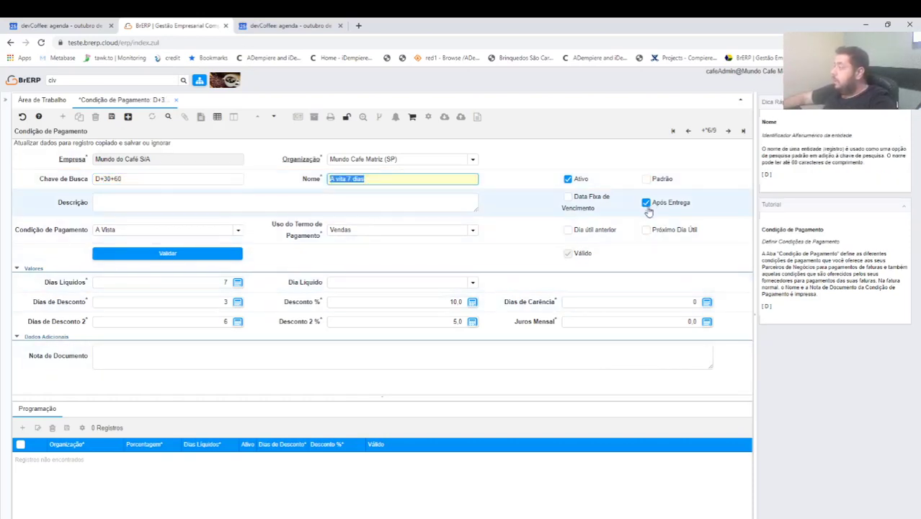
Step: Set Dias Líquidos and the first Desconto % to 0 on the copied condition
left_click(167, 282)
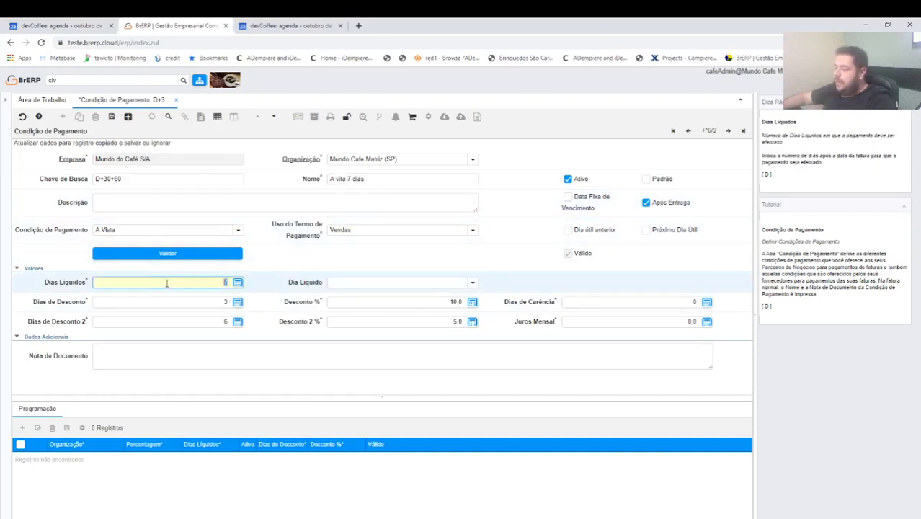
key("Tab")
key("Tab")
key("Tab")
type("0")
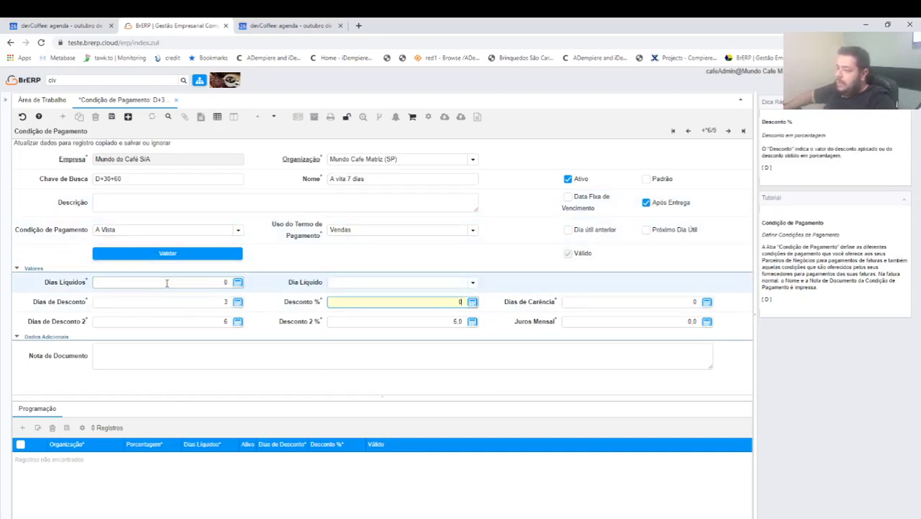
key("Tab")
Step: Set Dias de Desconto, Dias de Desconto 2 and Desconto 2 % to 0 on the copied condition
left_click(191, 302)
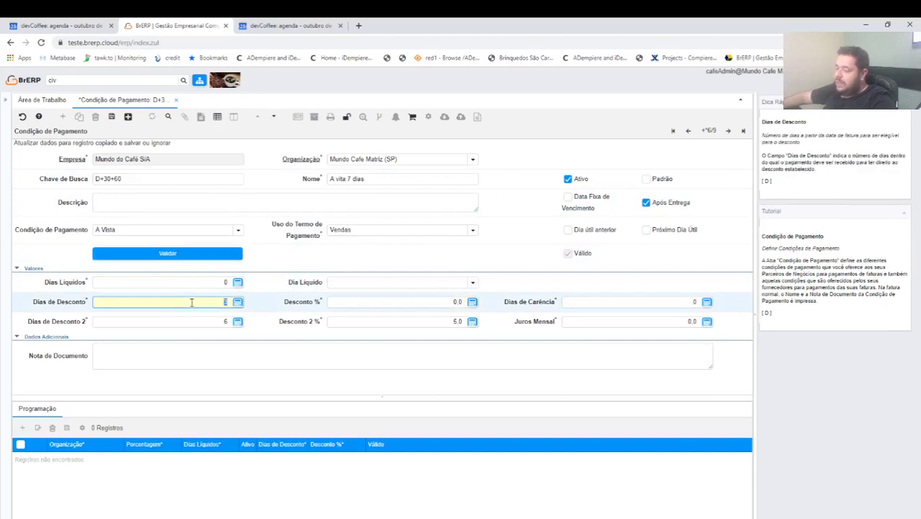
type("0")
key("Tab")
type("0")
key("Tab")
key("Tab")
type("0")
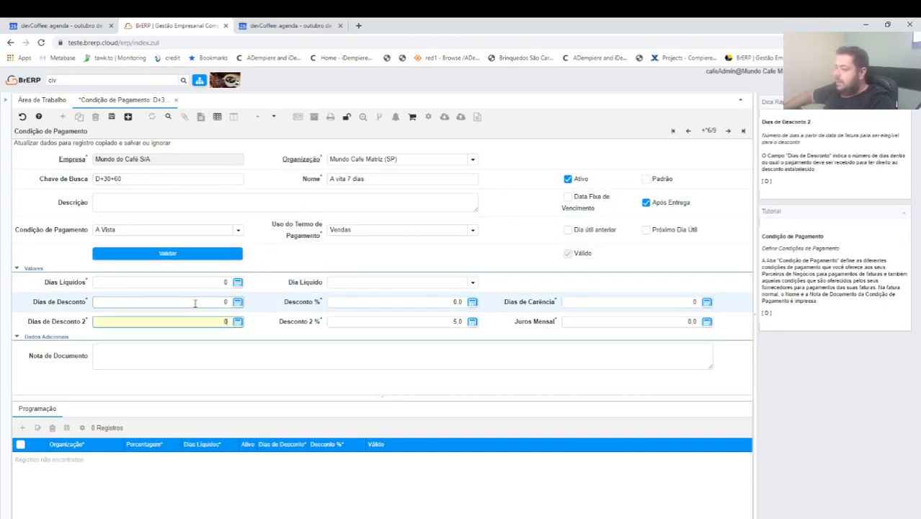
key("Tab")
type("0")
key("Tab")
key("Tab")
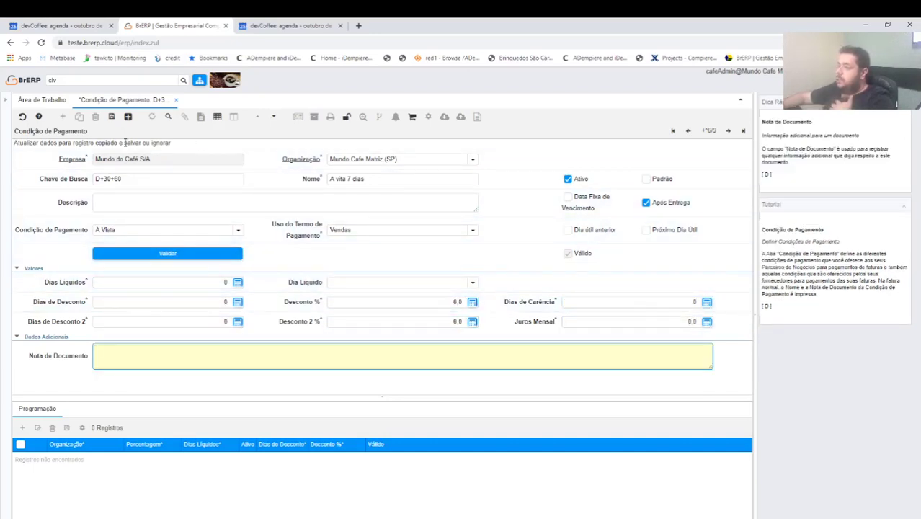
Step: Change the copied payment condition's Chave de Busca to D+12vezes and try to save the record
left_click(109, 128)
left_click(111, 117)
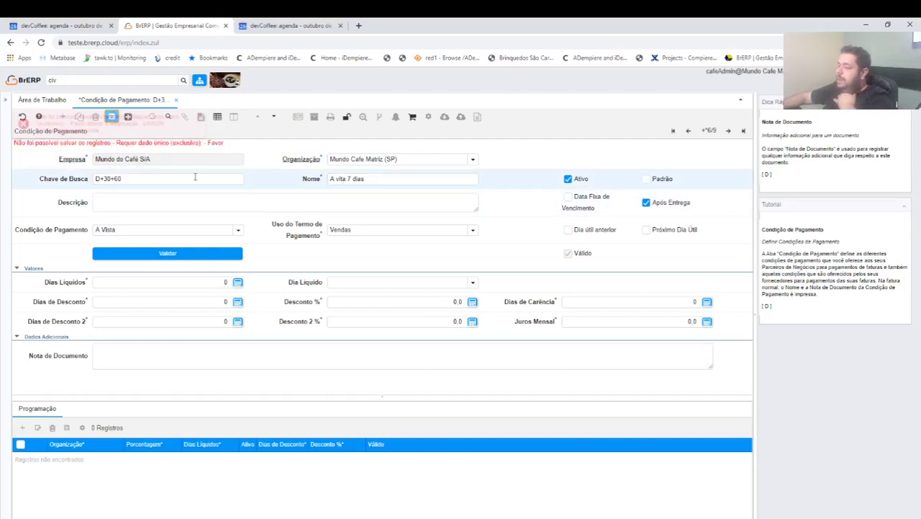
left_click(148, 178)
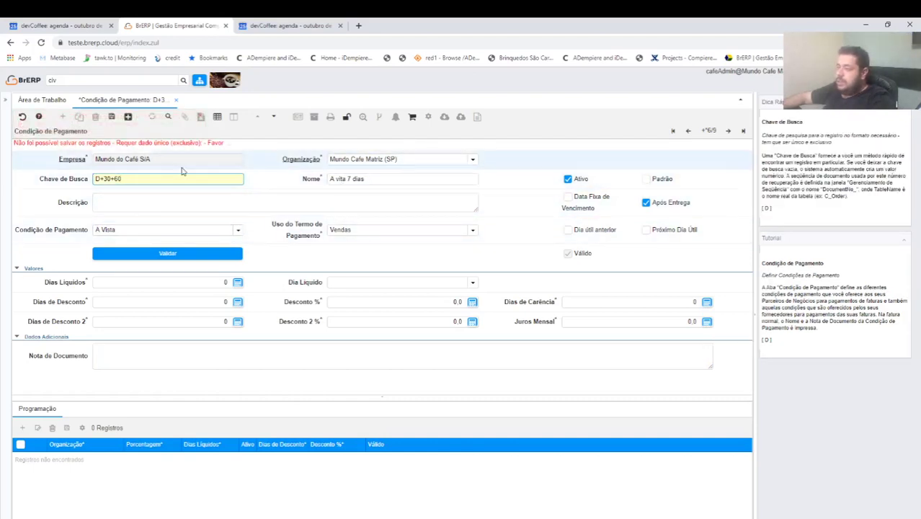
triple_click(150, 177)
left_click(149, 176)
key("BackSpace")
key("BackSpace")
key("BackSpace")
key("BackSpace")
key("BackSpace")
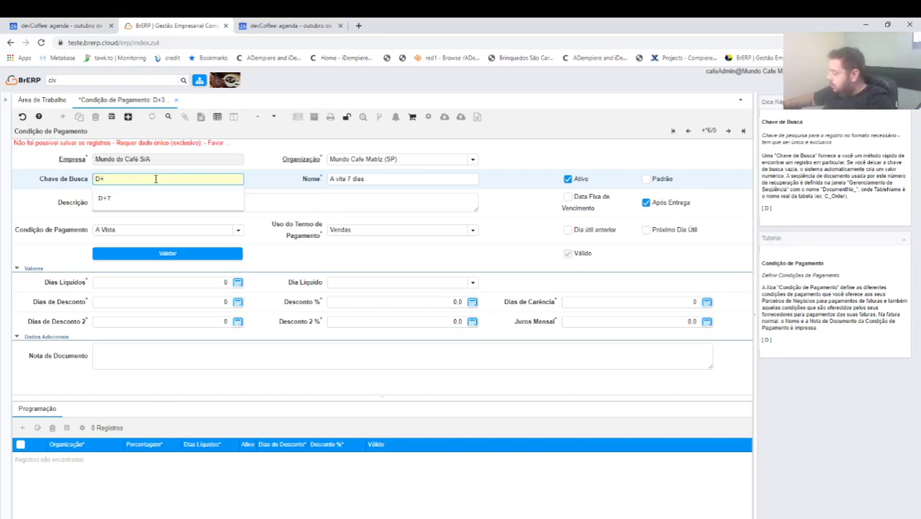
type("12vez")
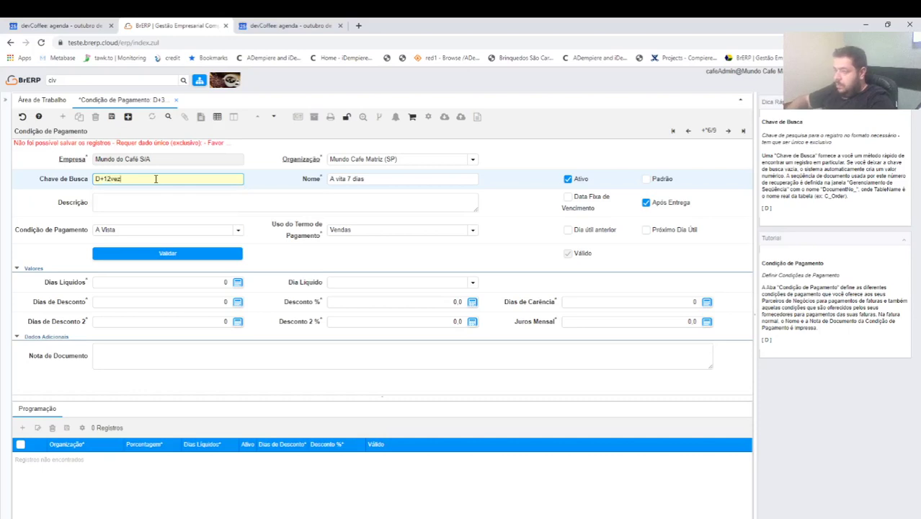
type("es")
key("Tab")
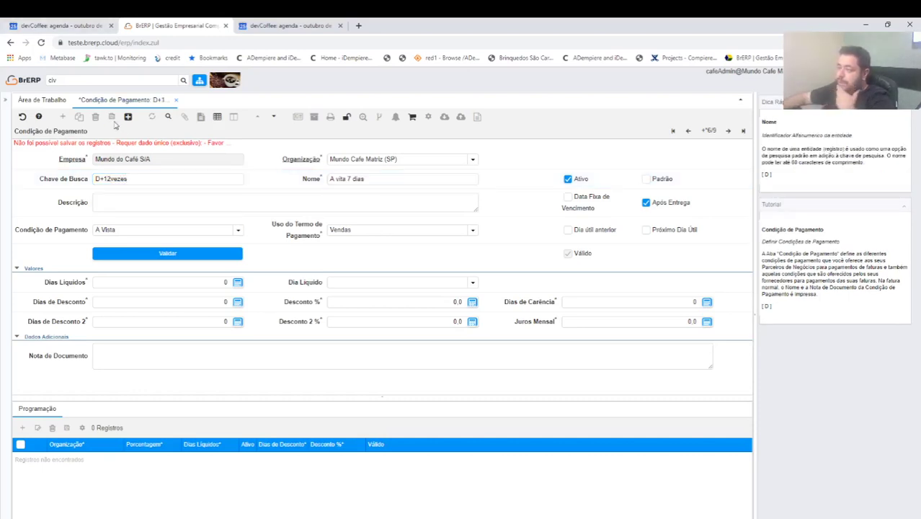
left_click(111, 117)
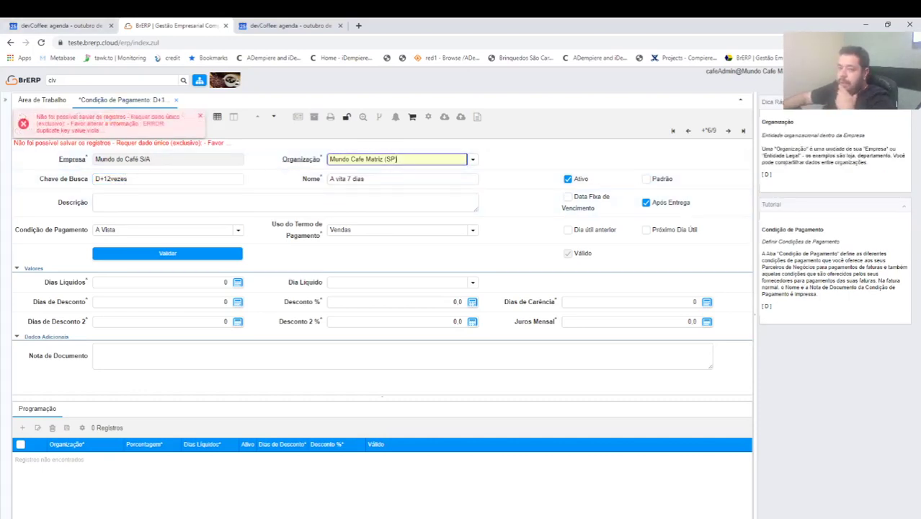
Step: Discard the unsaved copy and save the payment condition with Chave de Busca and Nome set to D+12 vezes
key("alt+z")
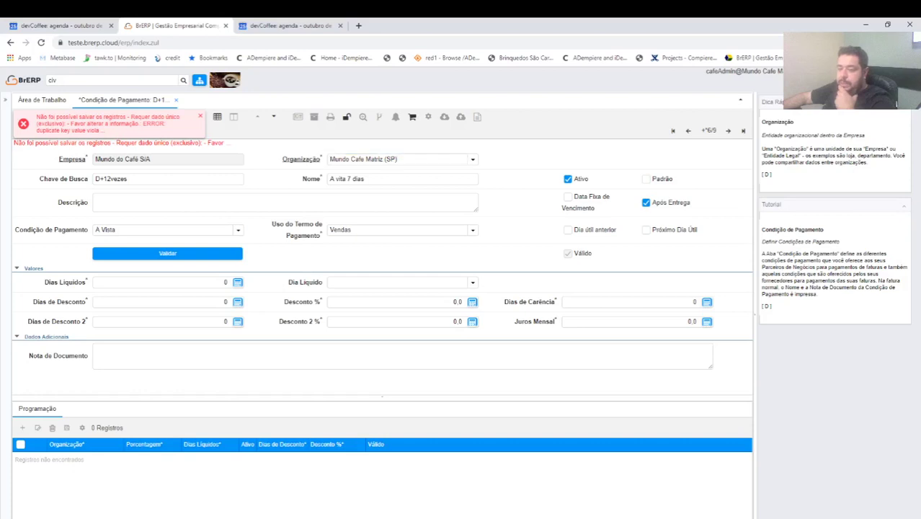
left_click(159, 177)
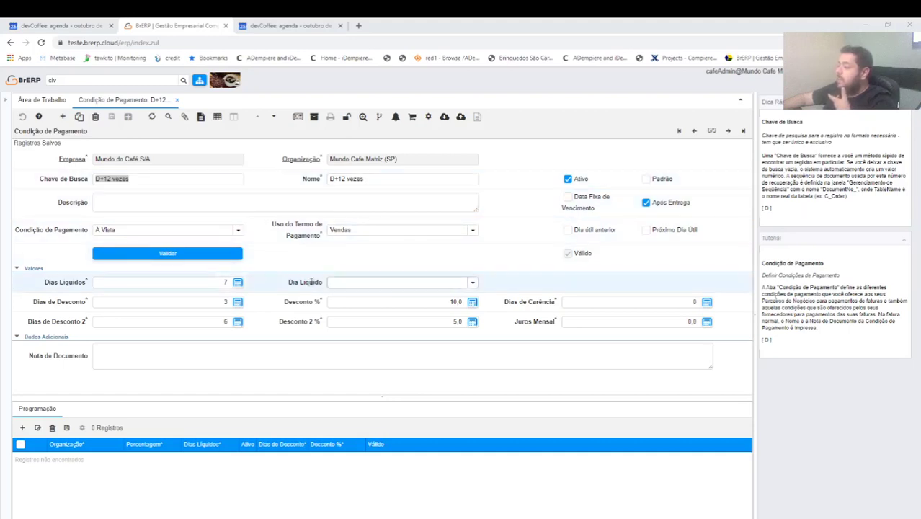
Step: Set Dias Líquidos and the first Desconto % to 0 on the D+12 vezes condition
left_click(189, 281)
key("Tab")
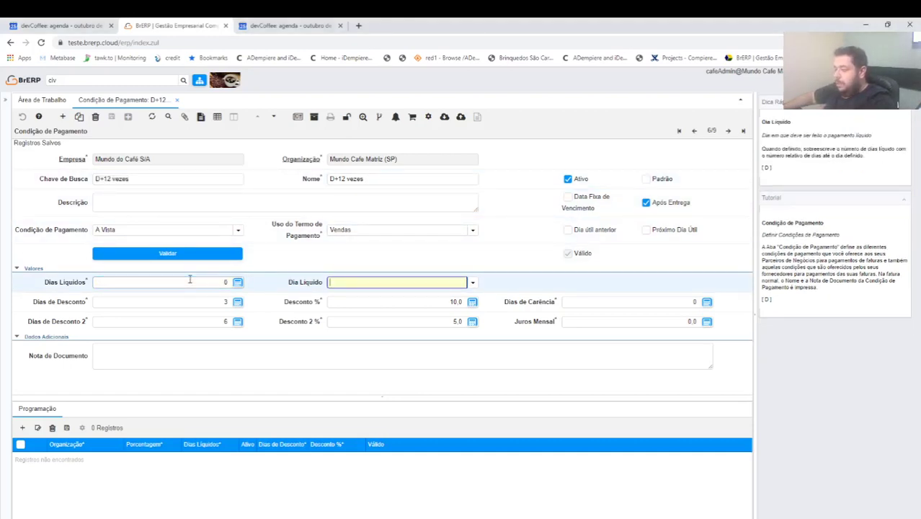
key("Tab")
key("Tab")
type("0")
key("Tab")
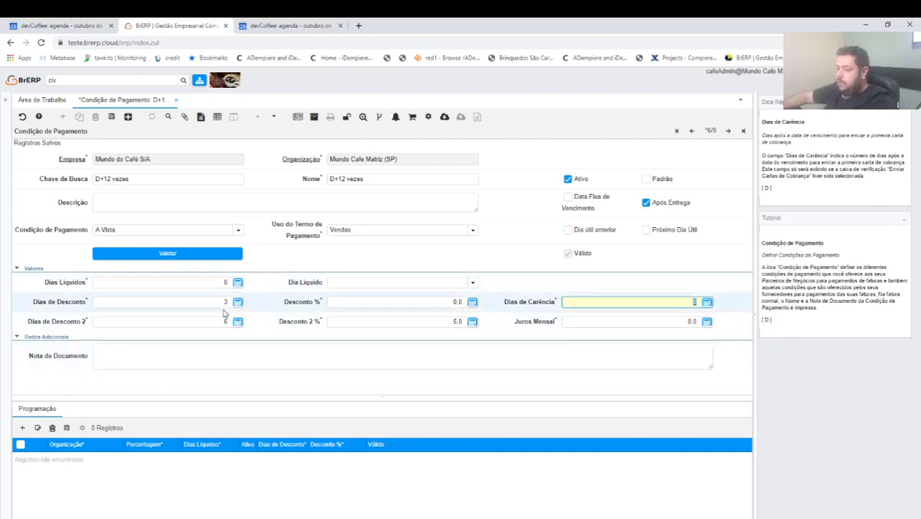
Step: Set Dias de Desconto to 0 on the D+12 vezes condition
left_click(213, 303)
key("Tab")
type("0")
key("Tab")
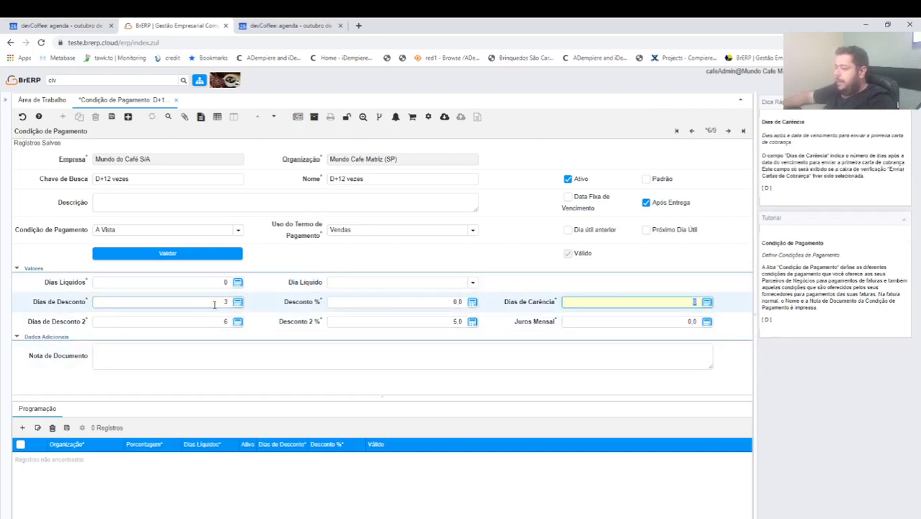
left_click(214, 303)
type("0")
key("Tab")
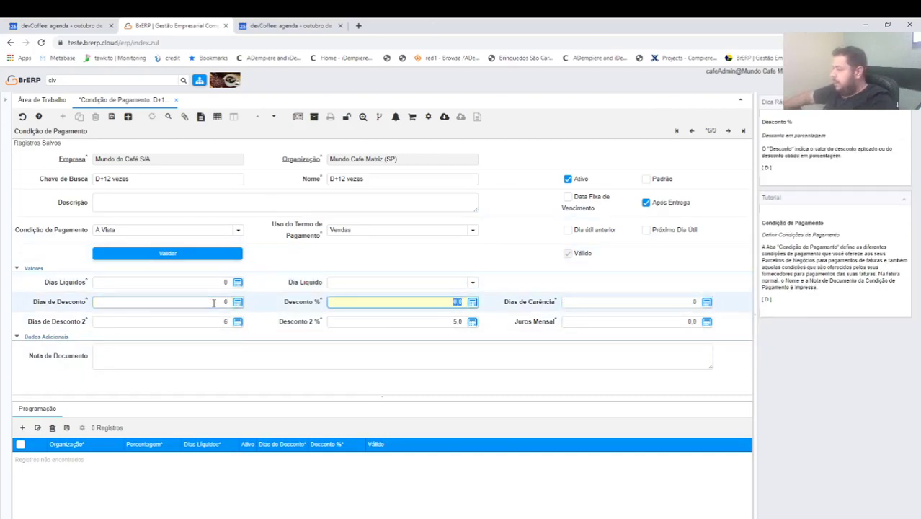
Step: Set Dias de Desconto 2 and Desconto 2 % to 0 on the D+12 vezes condition
left_click(187, 323)
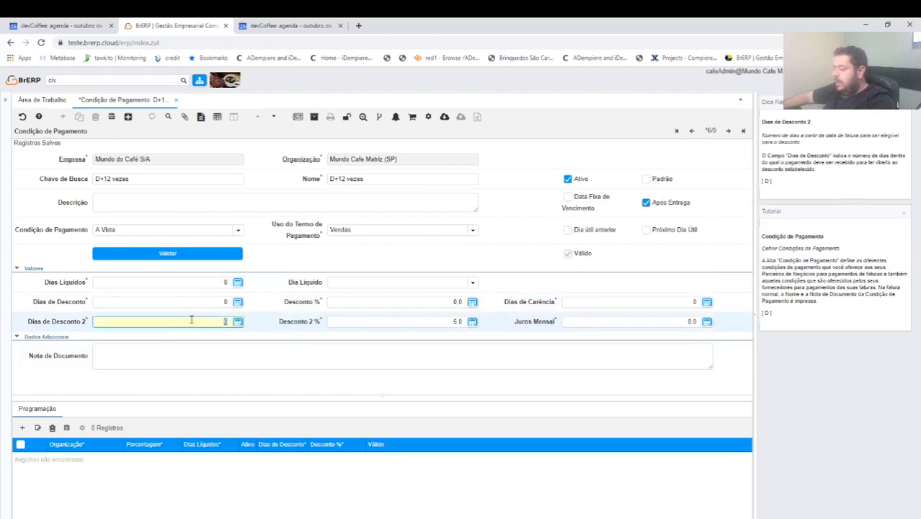
key("Tab")
type("0")
key("Tab")
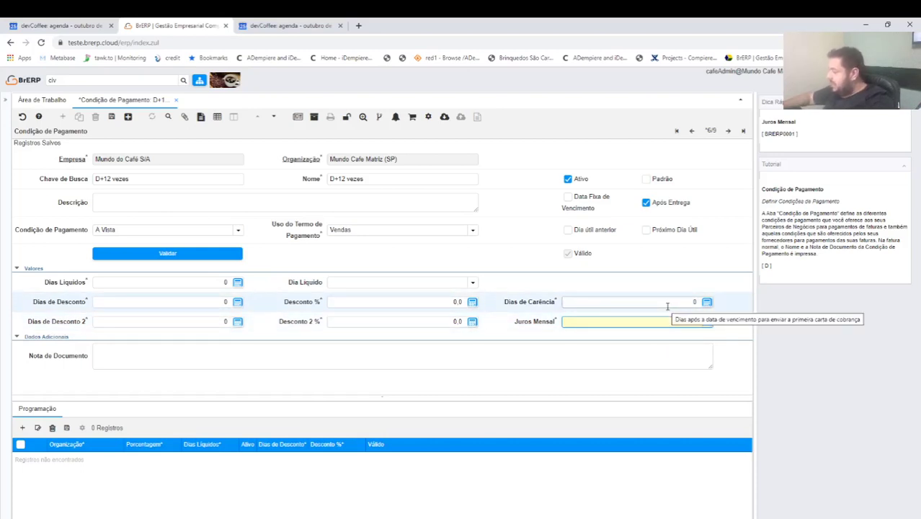
Step: Set Juros Mensal to 3 on the D+12 vezes condition and save the record
type("3")
key("Tab")
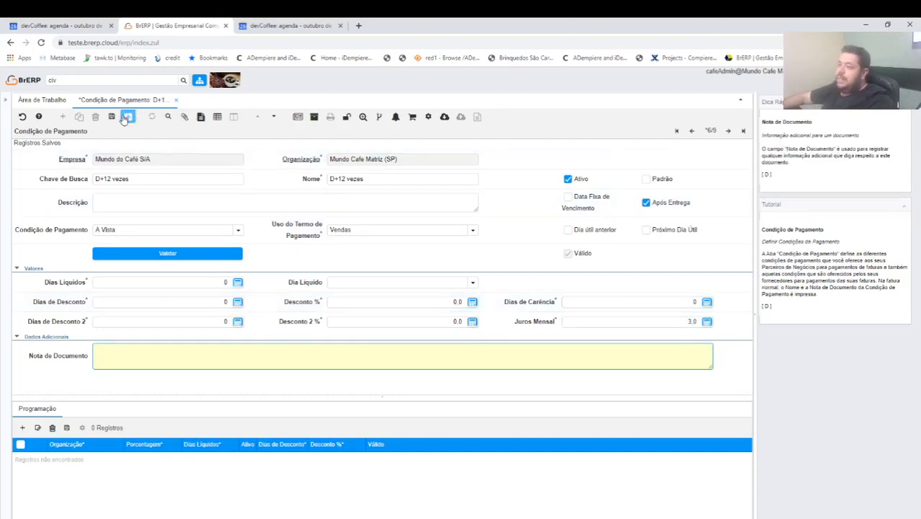
left_click(127, 119)
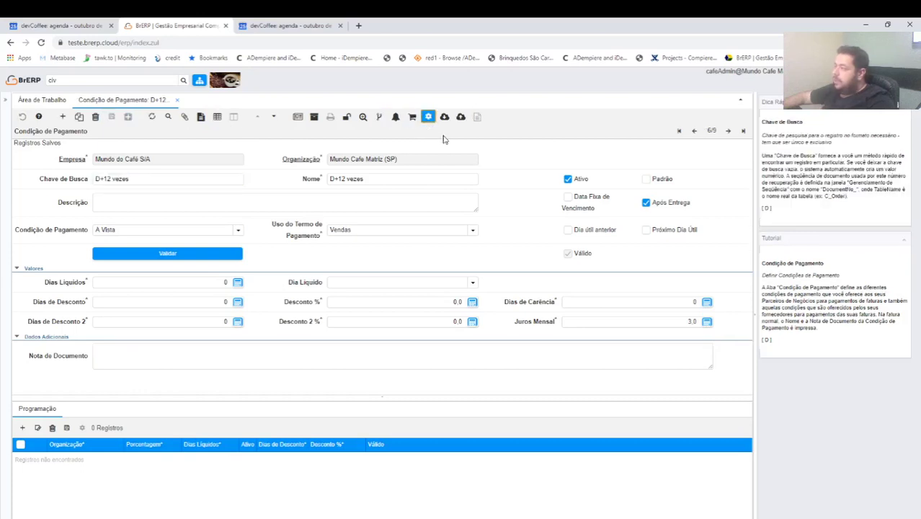
Step: Generate the condition's payment schedule with Dias Líquidos 30 and Número de Parcelas 12
left_click(567, 229)
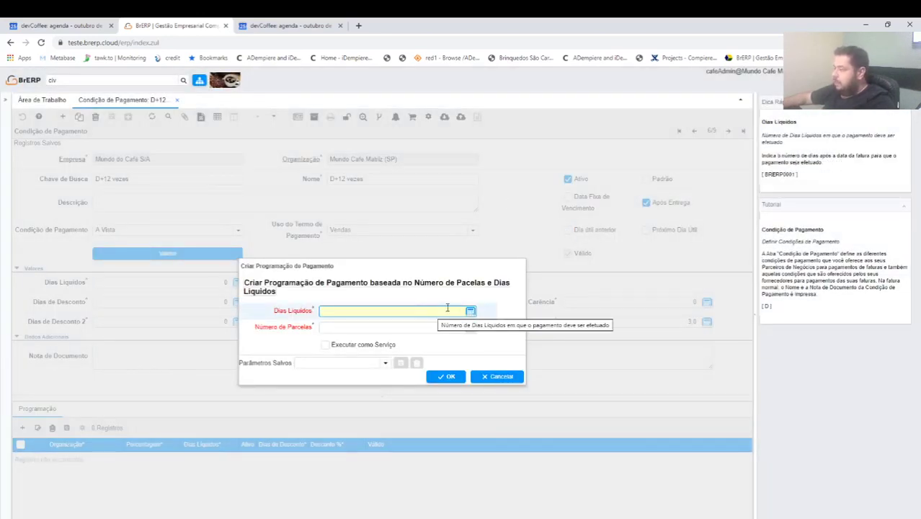
type("30")
key("Tab")
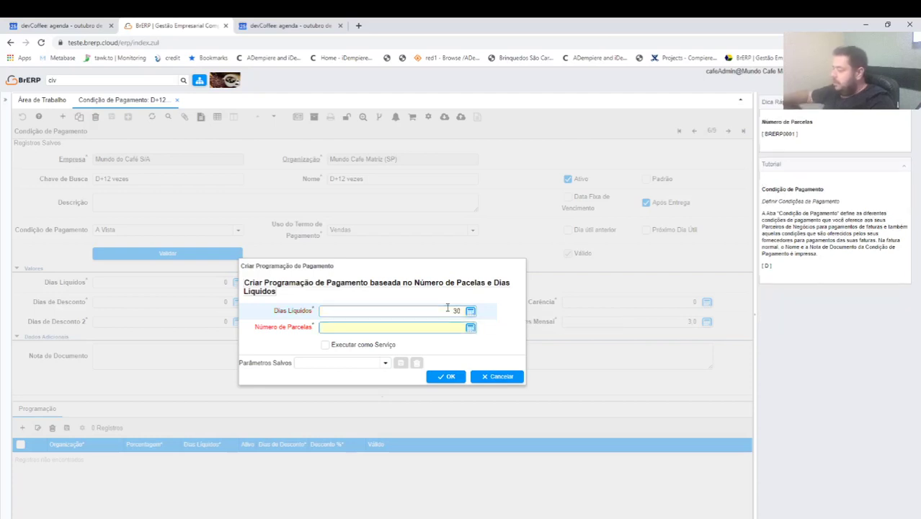
type("12")
key("Tab")
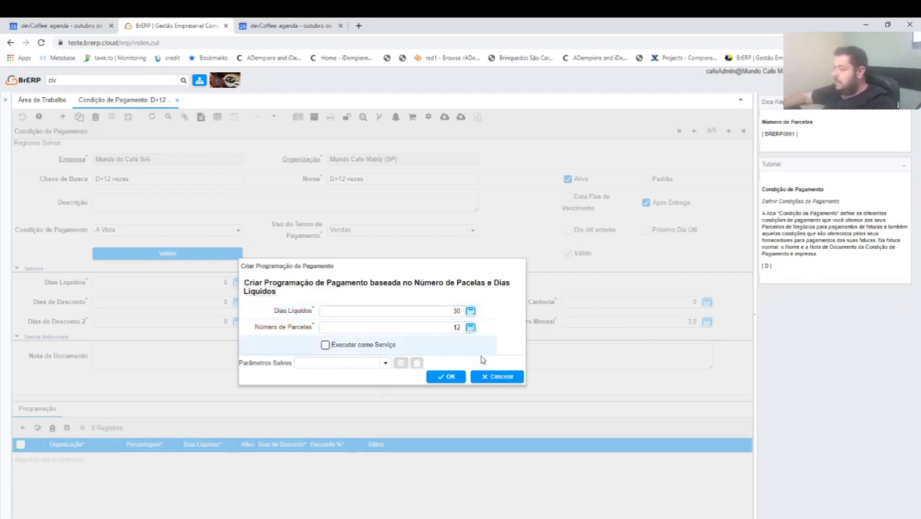
left_click(451, 377)
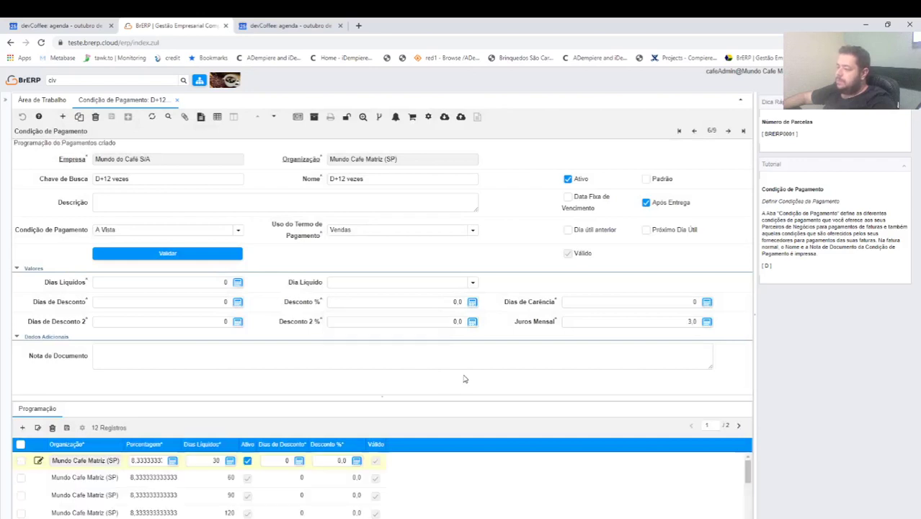
Step: Review the percentage and net days of the generated installments one by one, and return to the payment condition
left_click(37, 428)
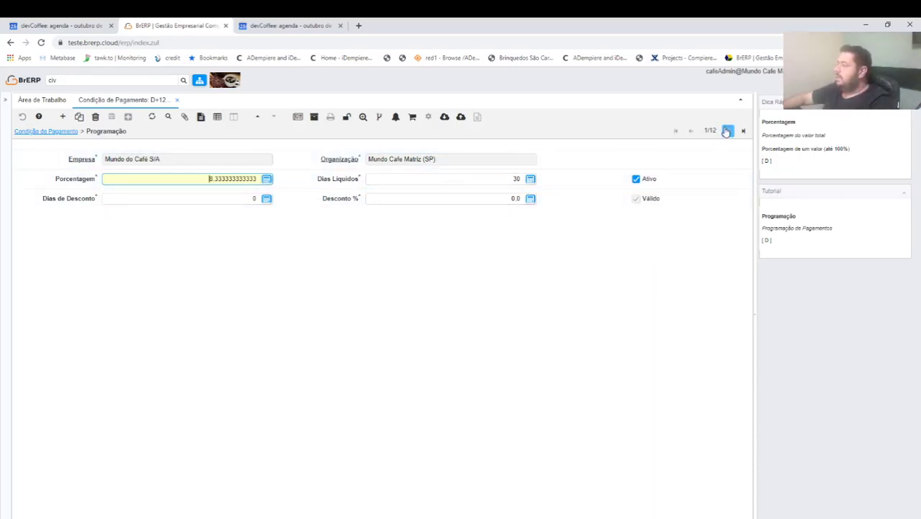
left_click(727, 131)
left_click(726, 130)
left_click(726, 130)
left_click(726, 131)
left_click(726, 131)
left_click(726, 131)
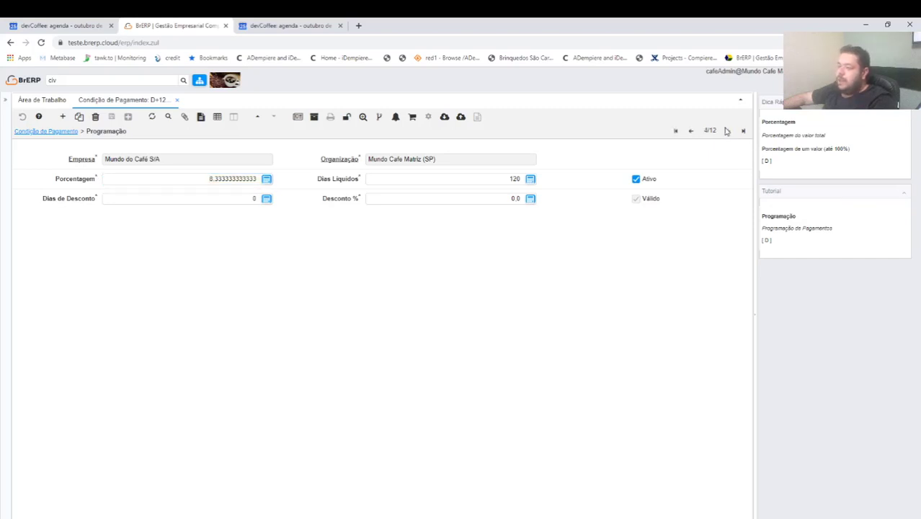
left_click(39, 130)
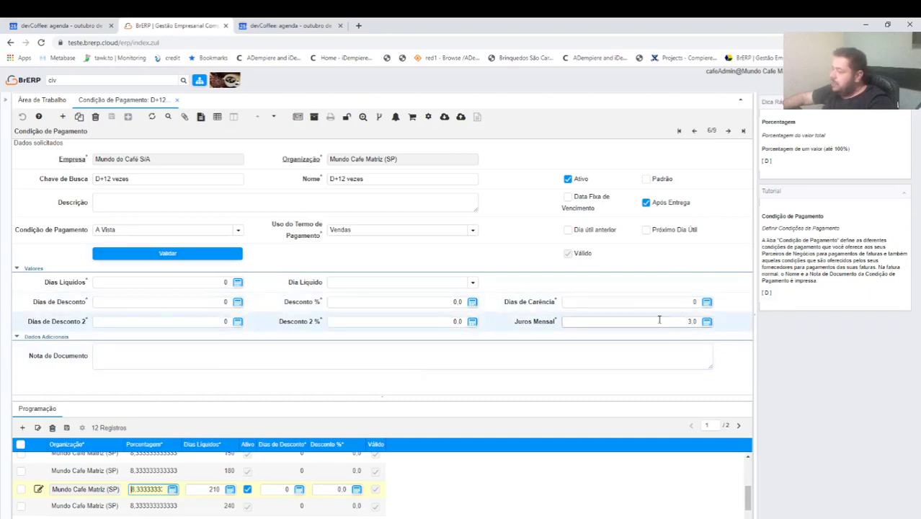
Step: Open Parceiro de Negócios, find the partner whose Razão Social / Nome matches %dev%, and expand its Dados Financeiros
left_click(101, 81)
type("parceiro")
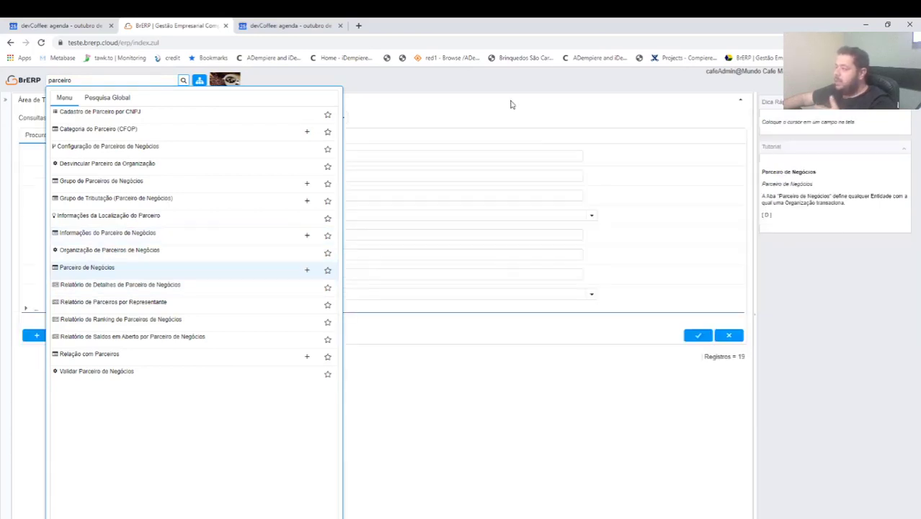
left_click(264, 177)
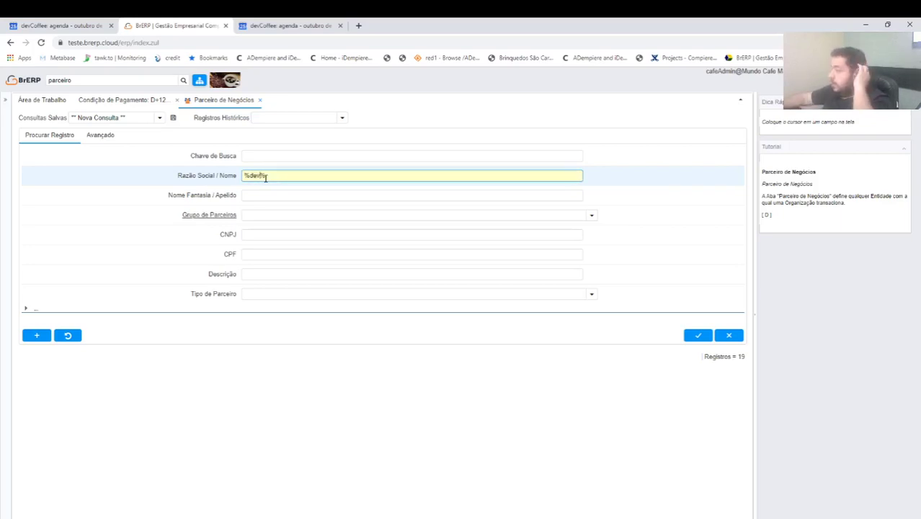
key("Return")
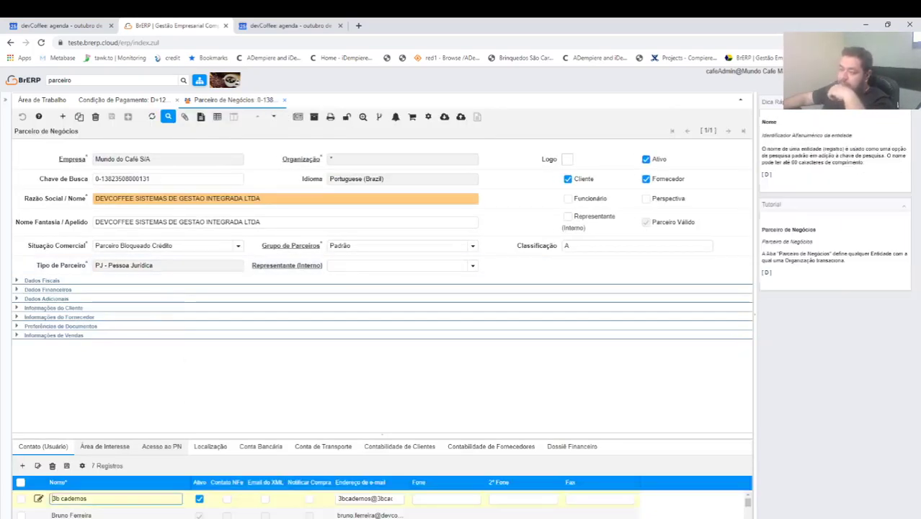
left_click(16, 288)
scroll(450, 341, "down", 1)
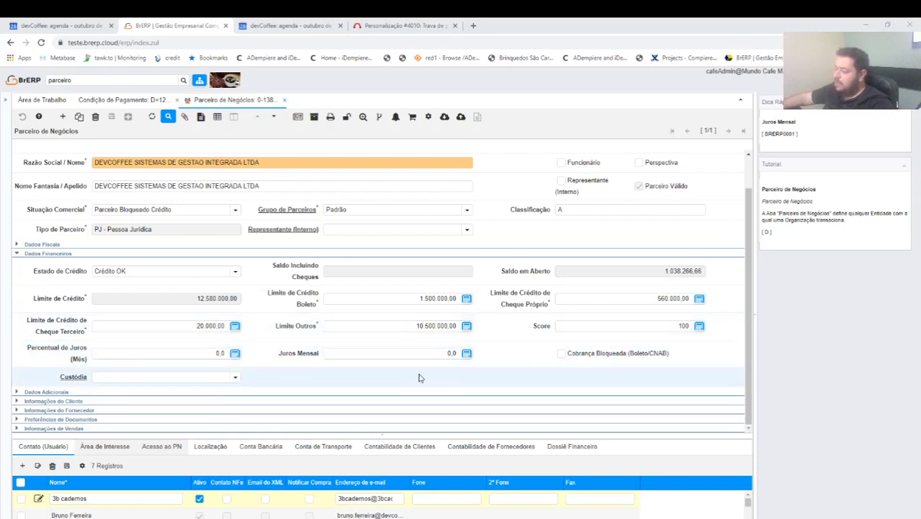
Step: Set Juros Mensal to 2 in the partner's financial data
left_click(378, 351)
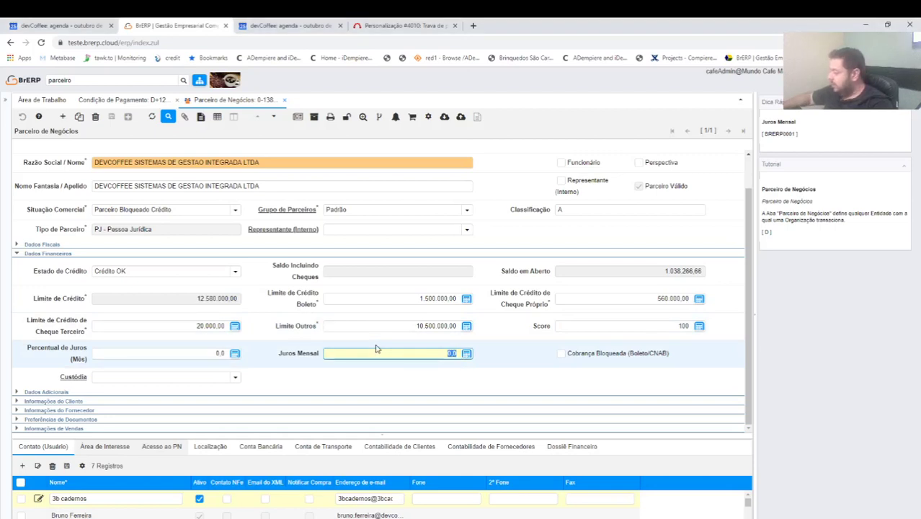
type("2")
key("Tab")
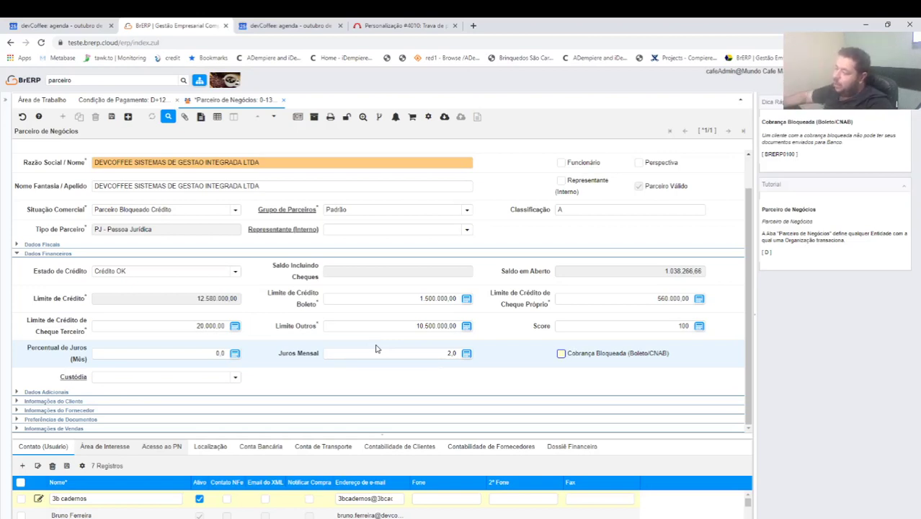
Step: Clear the partner's Juros Mensal value and save the record
left_click(428, 353)
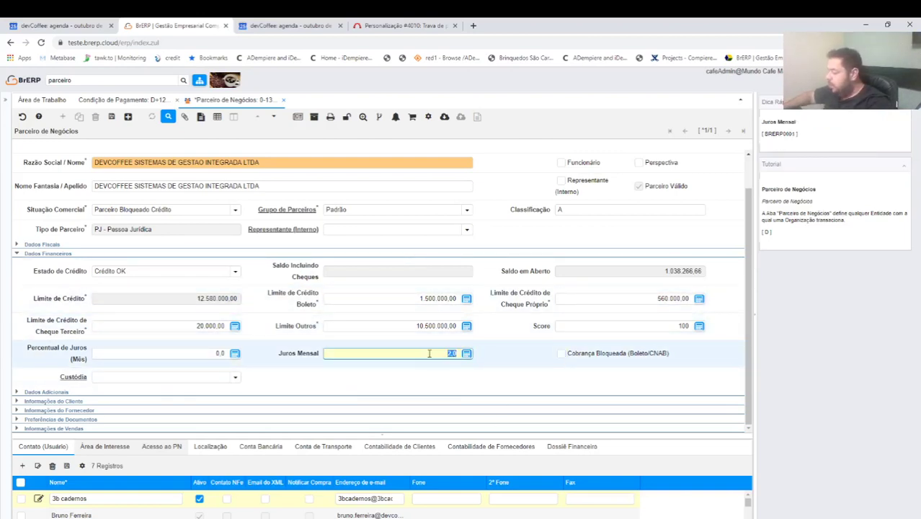
key("BackSpace")
key("Tab")
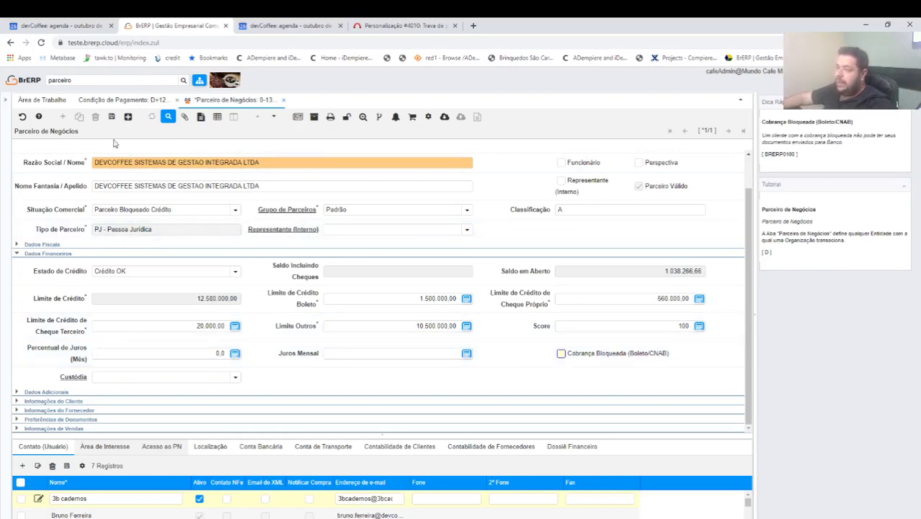
key("alt+s")
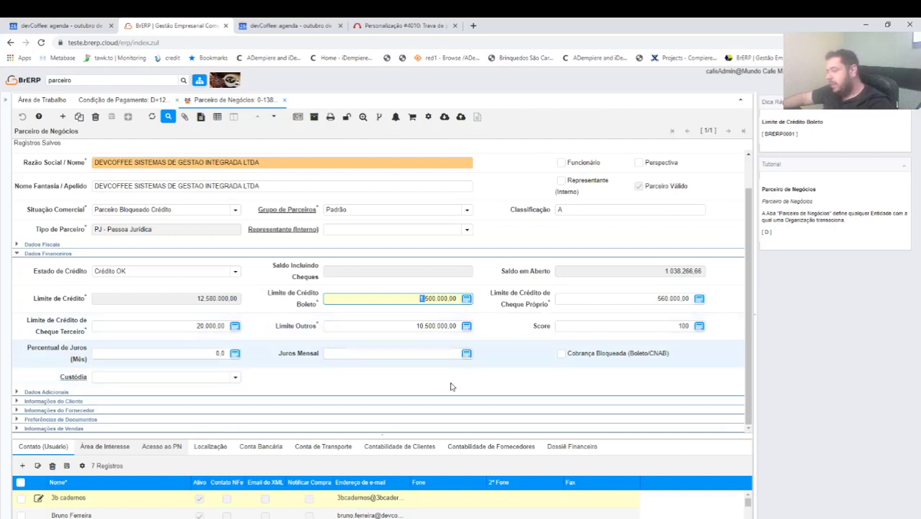
Step: Set the partner's Percentual de Juros (Mês) to 10 and save the record
left_click(191, 349)
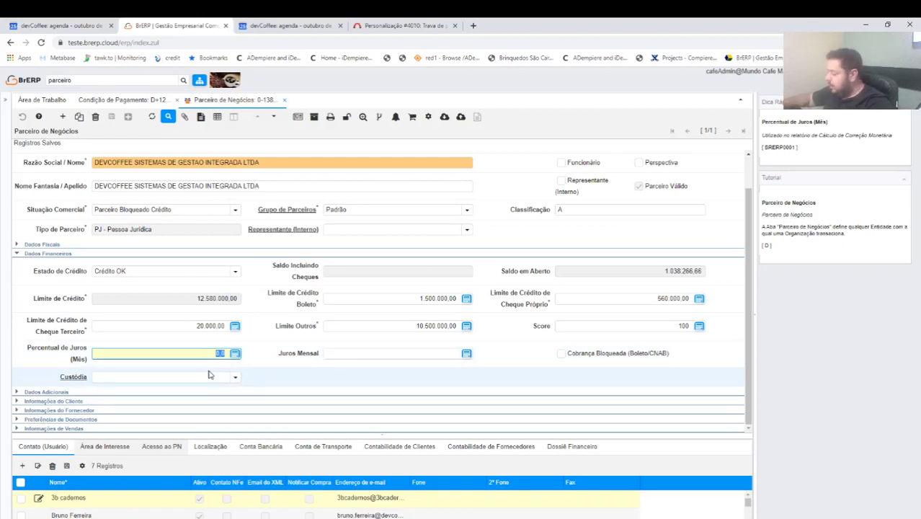
type("10")
key("Tab")
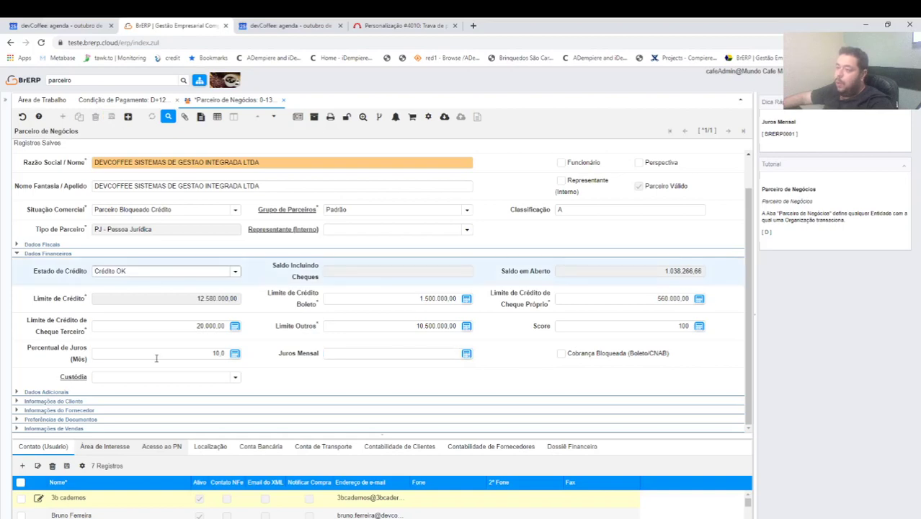
left_click(79, 497)
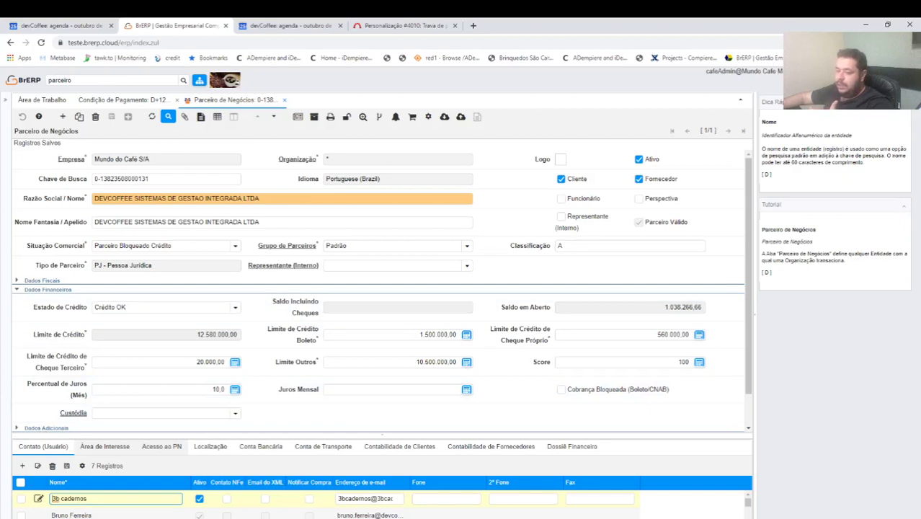
Step: Open Relatório de Cálculo de Correção Monetária and select DEVCOFFEE SISTEMAS DE GESTAO INTEGRADA LTDA as the Parceiro de Negócios
type("mone")
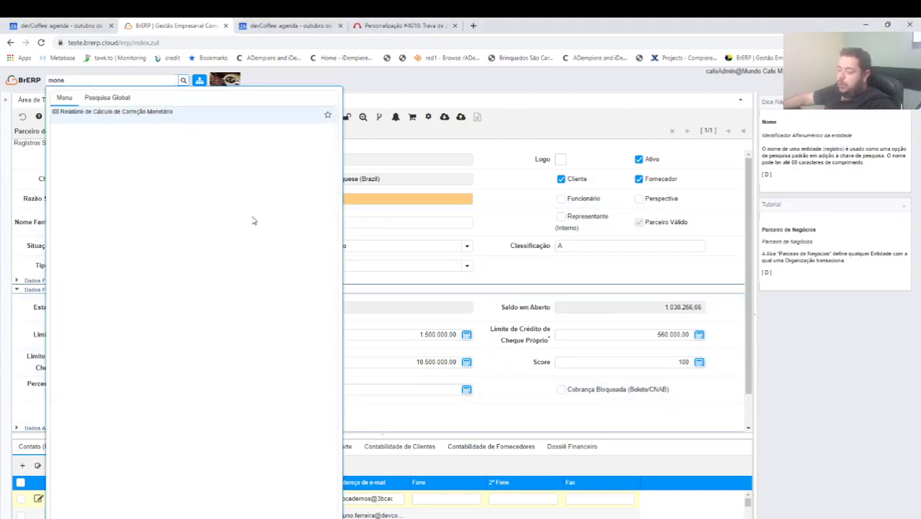
key("Return")
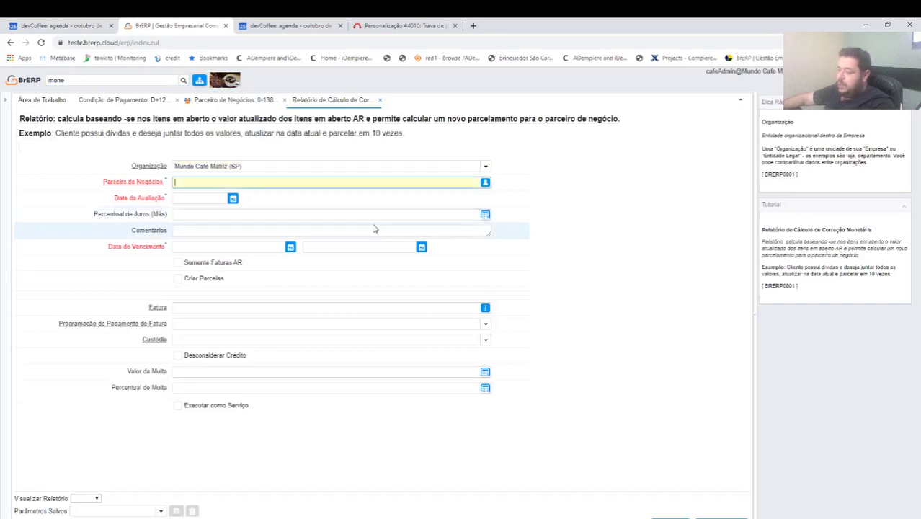
type("dev")
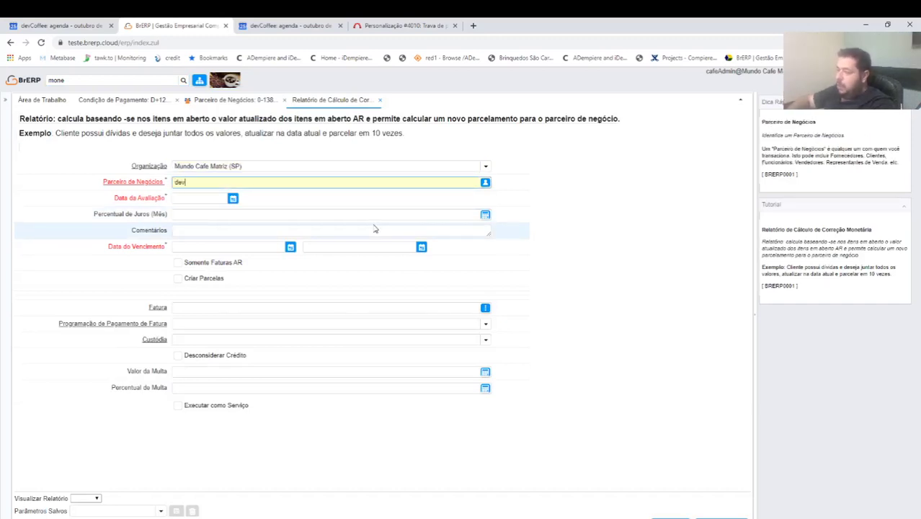
key("Tab")
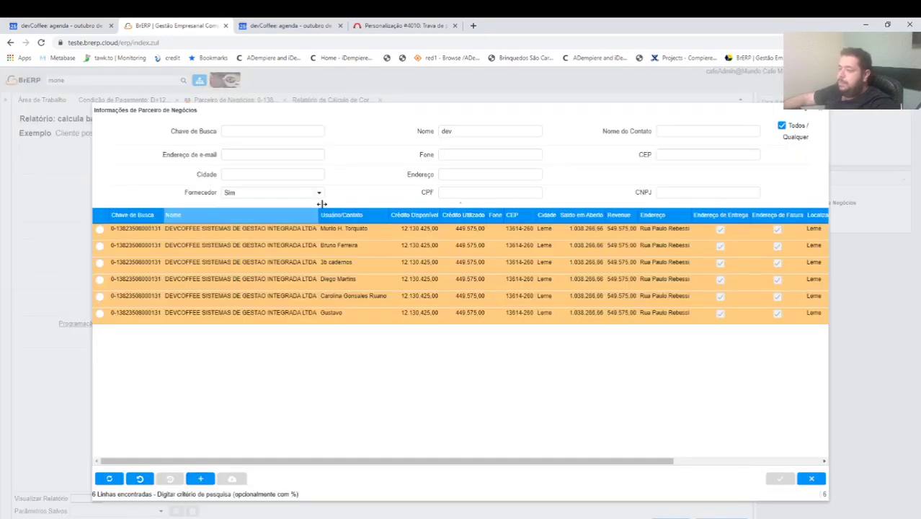
triple_click(254, 245)
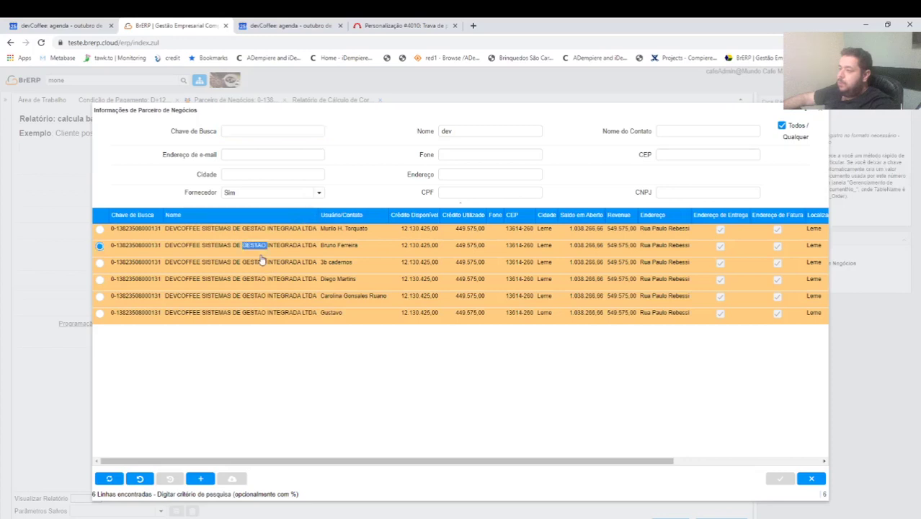
double_click(315, 280)
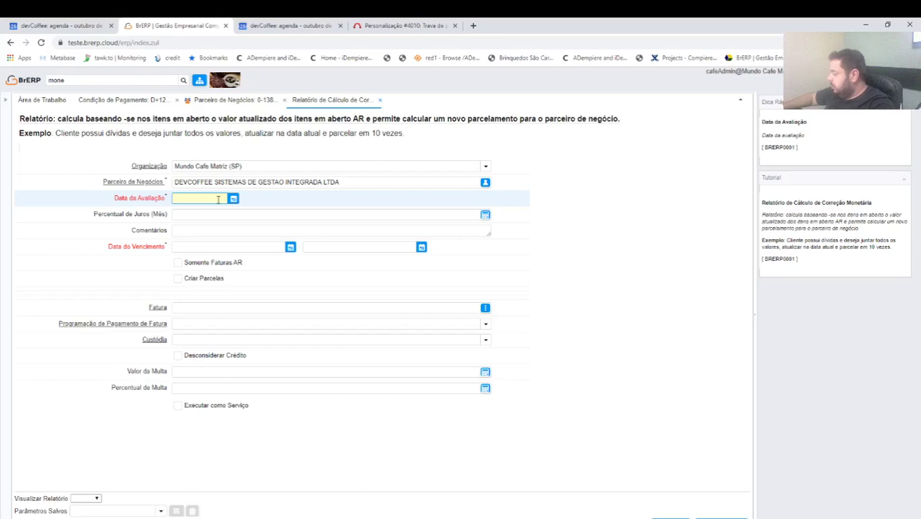
Step: Set the report's Data da Avaliação to 24/10/2019 and Percentual de Juros (Mês) to 10
type("24/10/2019")
key("Tab")
type("1")
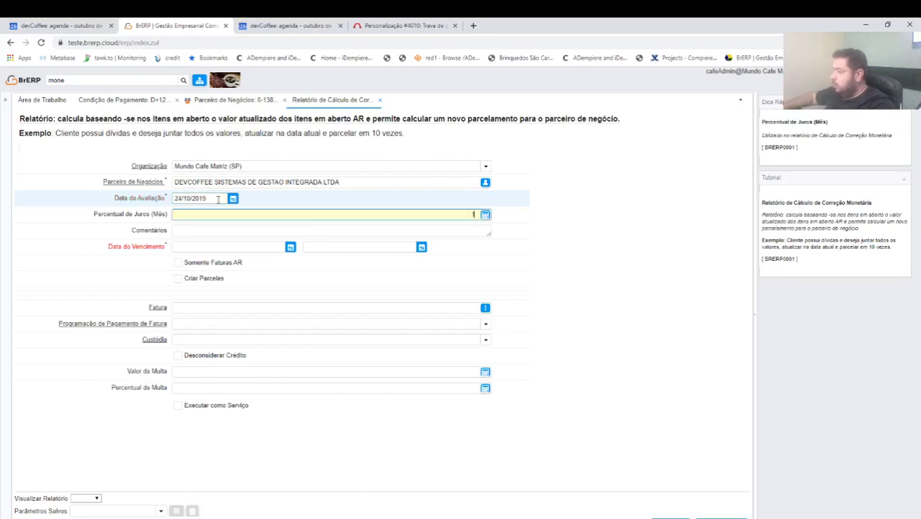
type("0")
key("Tab")
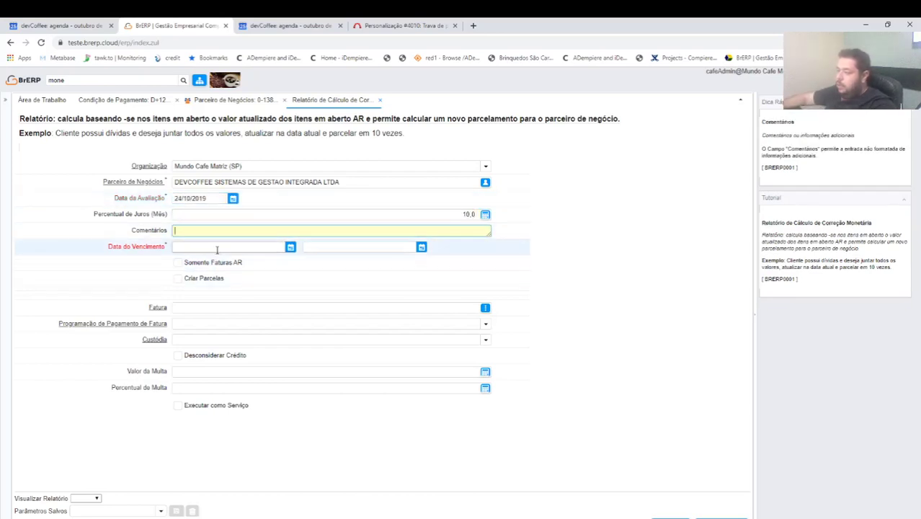
Step: Set the Data do Vencimento range from 01/01/2001 to 24/10/2019 and enable Somente Faturas AR
left_click(217, 247)
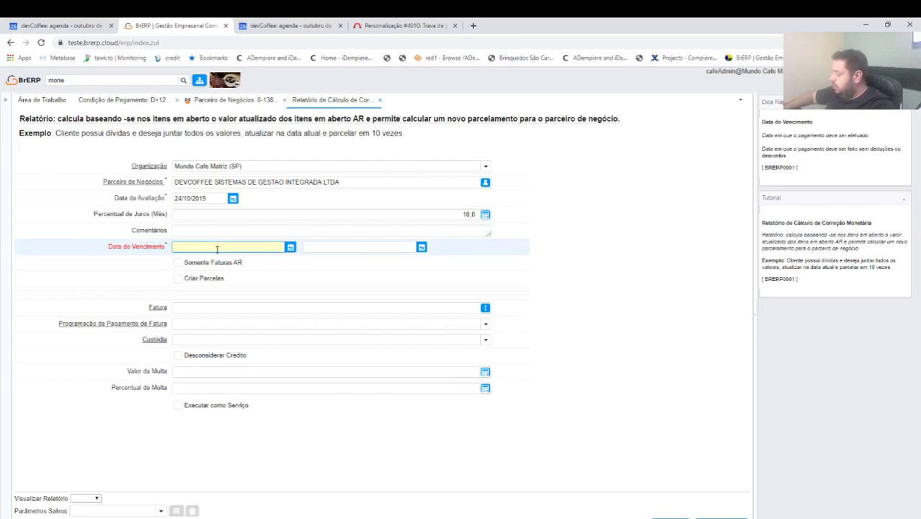
type("01/01/2001")
key("Tab")
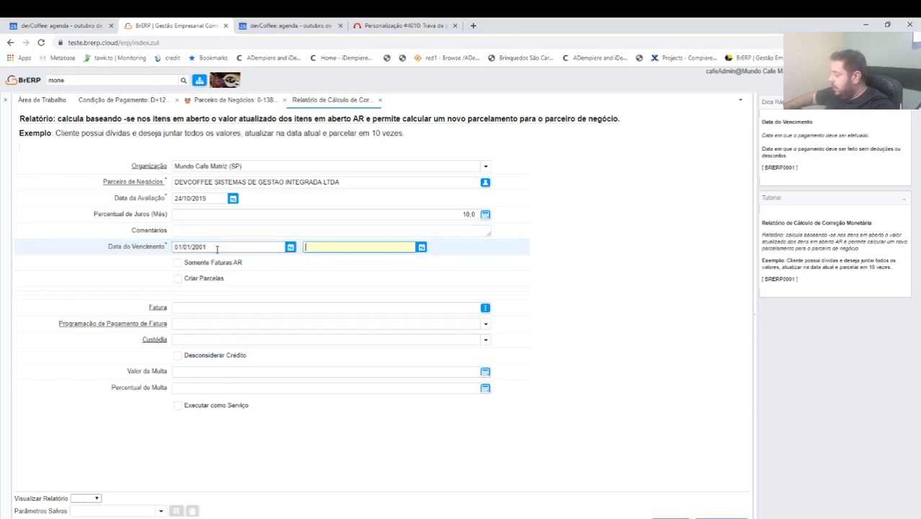
key("Tab")
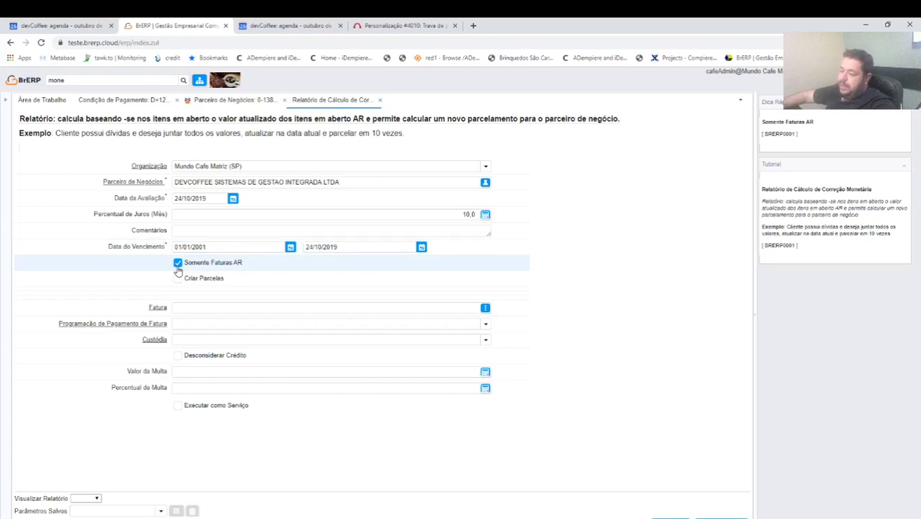
Step: Enable Criar Parcelas with Quantidade de Parcelas 24, Juros Parcela 8 and Dias a Deslocar 25
left_click(178, 277)
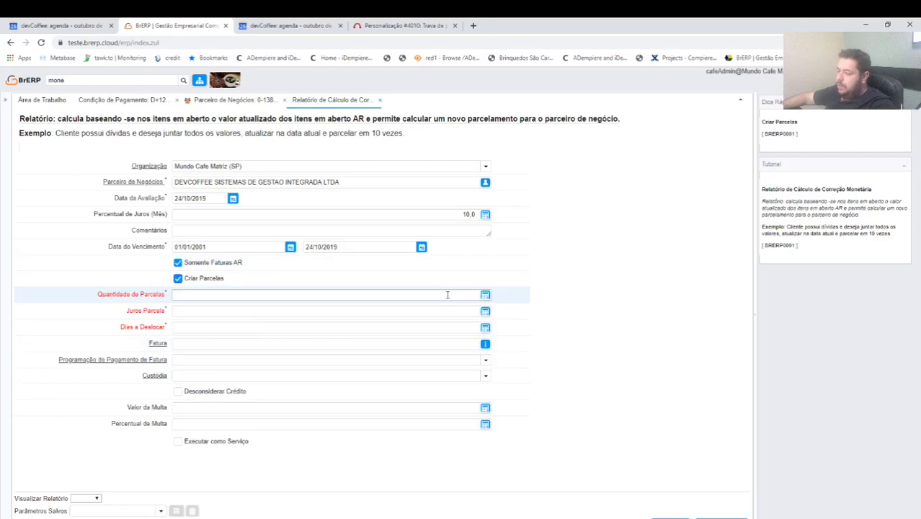
left_click(447, 295)
type("24")
key("Tab")
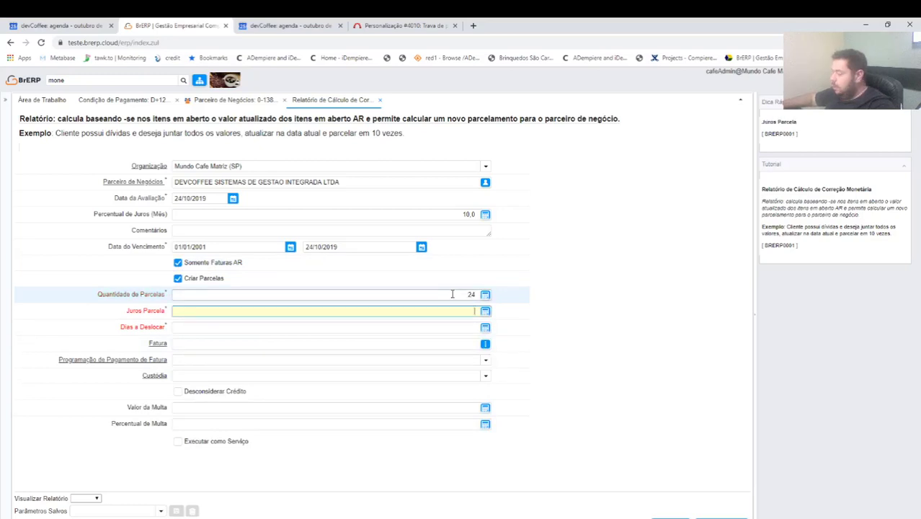
type("8")
key("Tab")
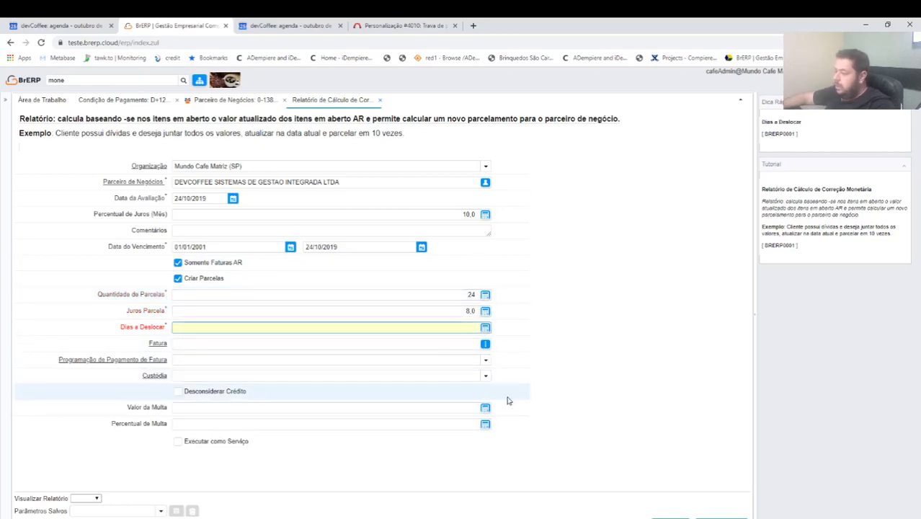
type("10")
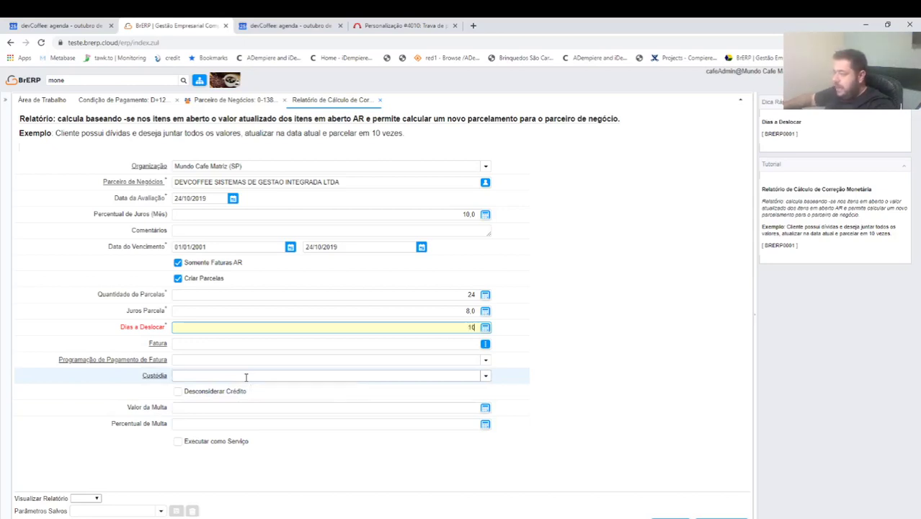
key("BackSpace")
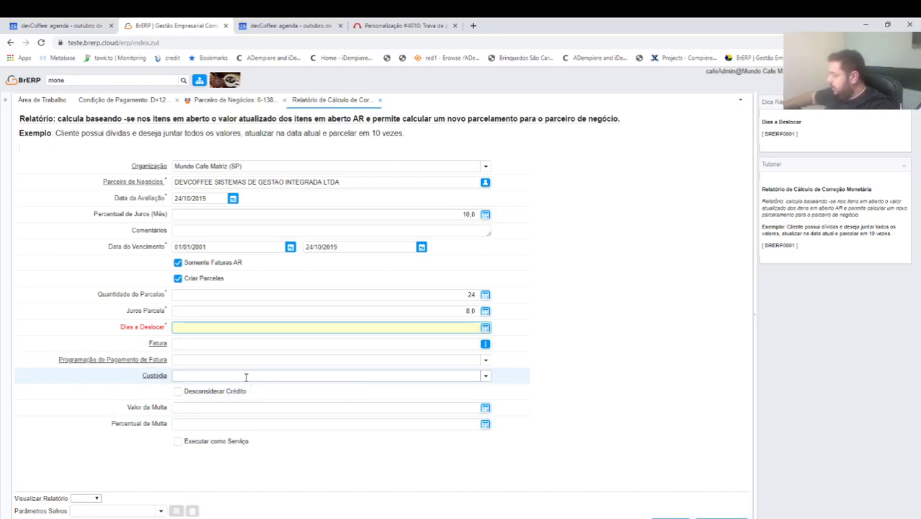
type("25")
key("Tab")
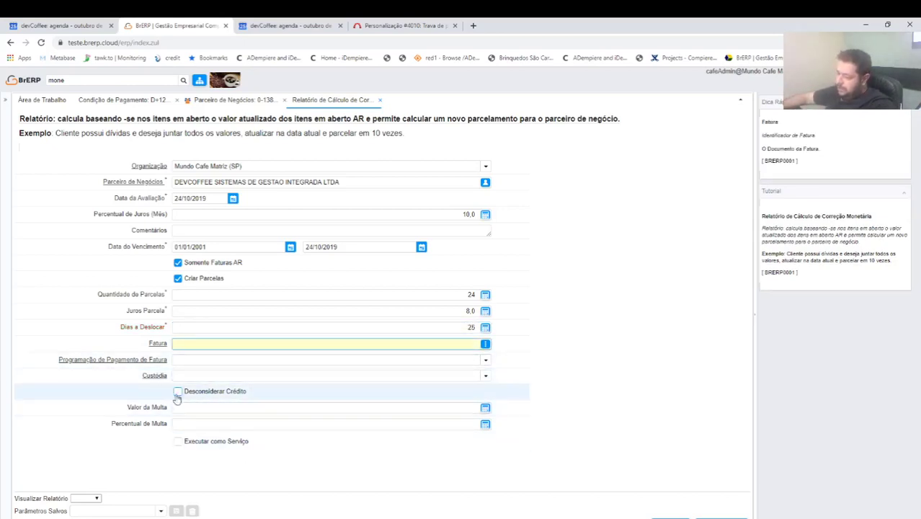
Step: Enable Desconsiderar Crédito, set Valor da Multa to 10000, and generate the monetary correction report
left_click(177, 392)
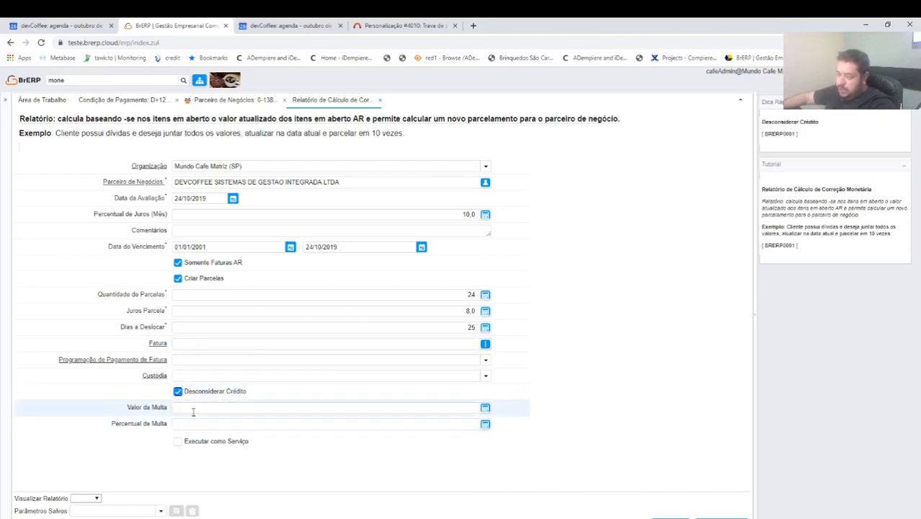
left_click(193, 409)
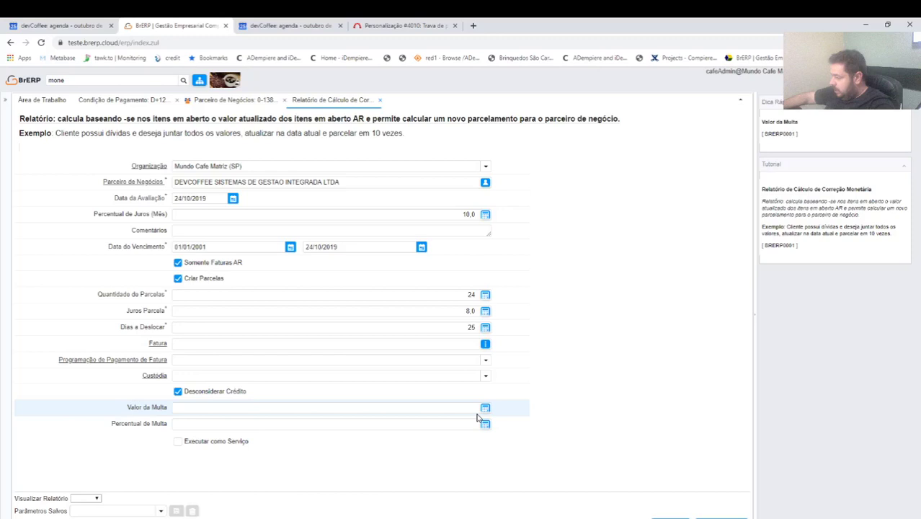
type("10000")
key("Tab")
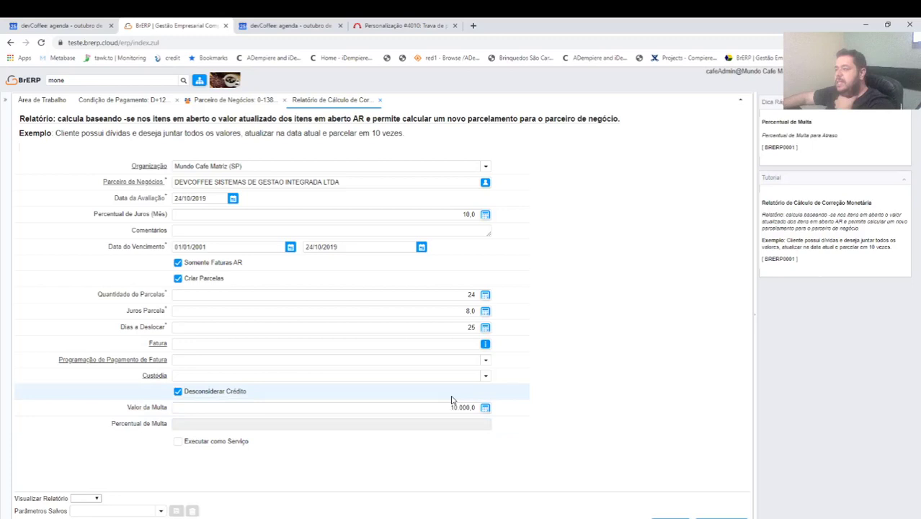
key("Return")
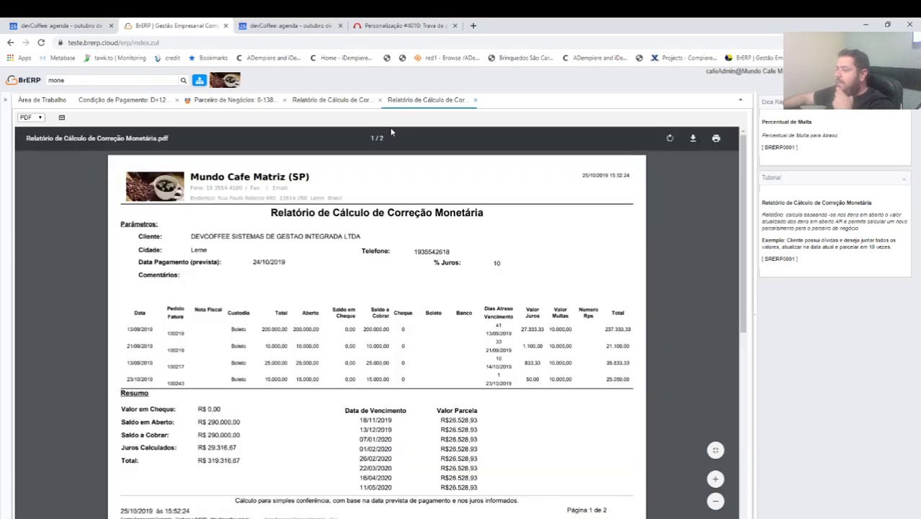
Step: Review the report's interest parameter, then examine the overdue invoices, totals summary and installment schedule across both pages of the generated PDF
left_click(331, 99)
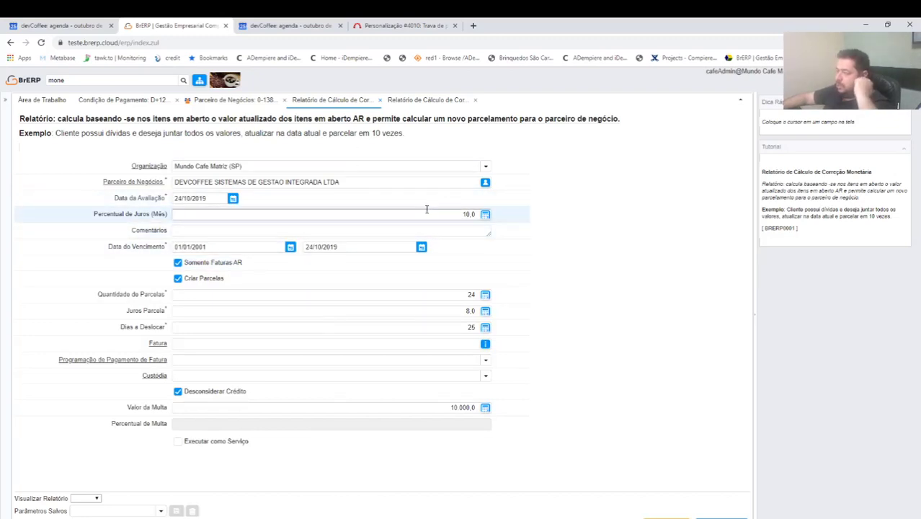
left_click(458, 214)
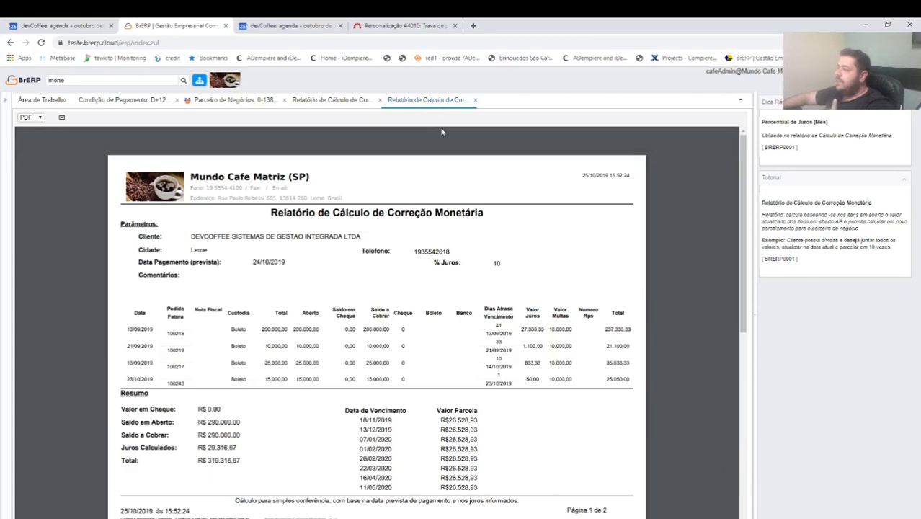
scroll(490, 180, "down", 2)
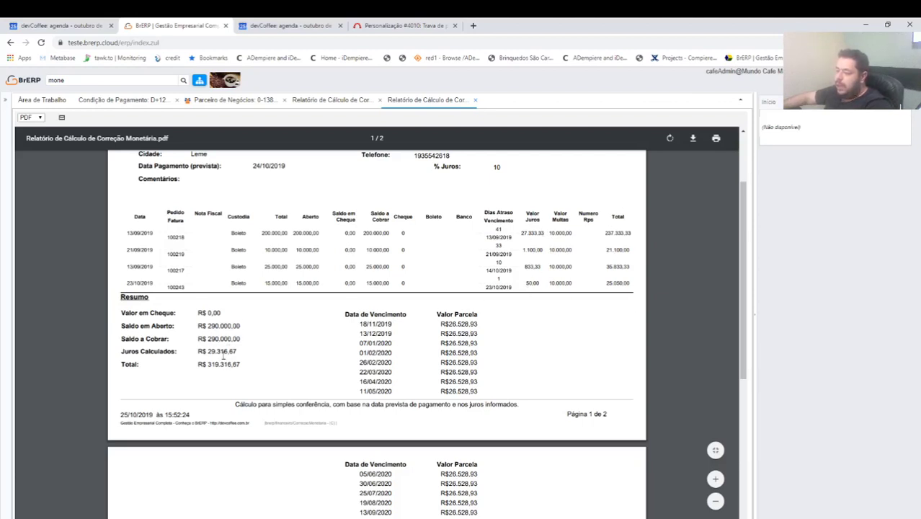
scroll(458, 280, "down", 5)
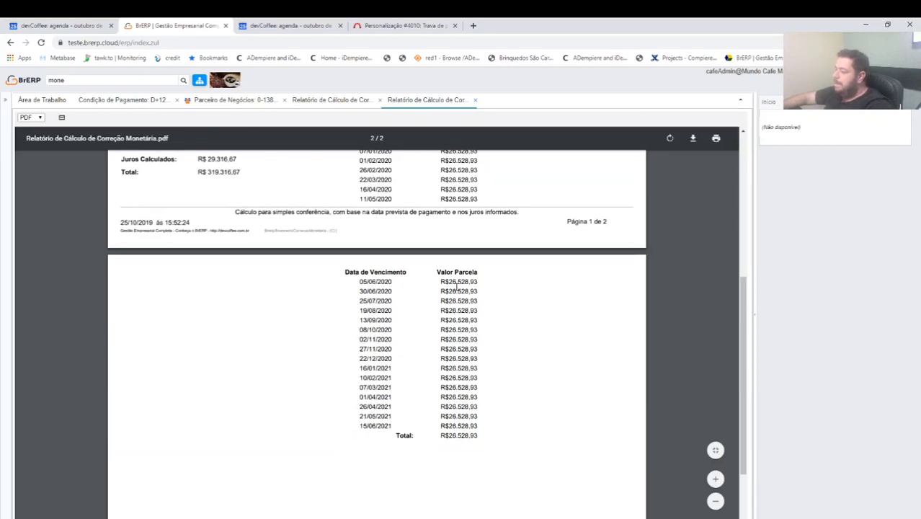
scroll(461, 386, "up", 8)
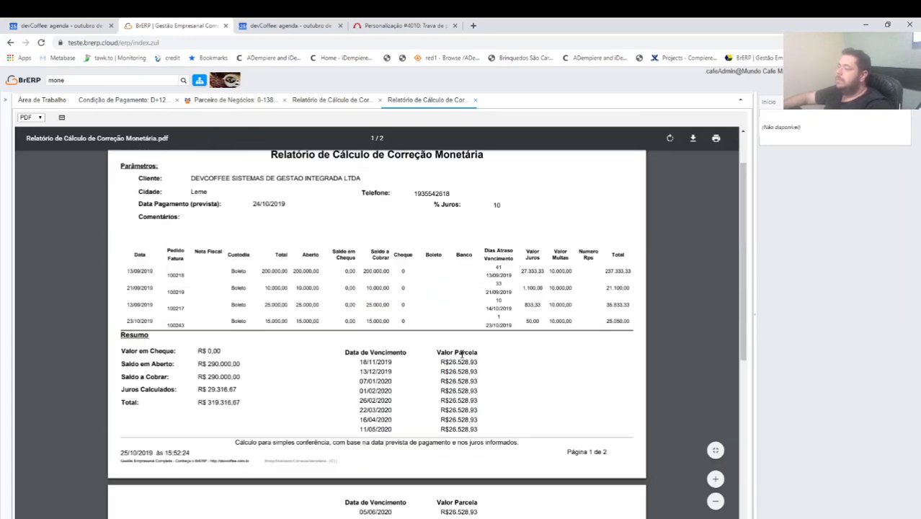
scroll(458, 348, "up", 1)
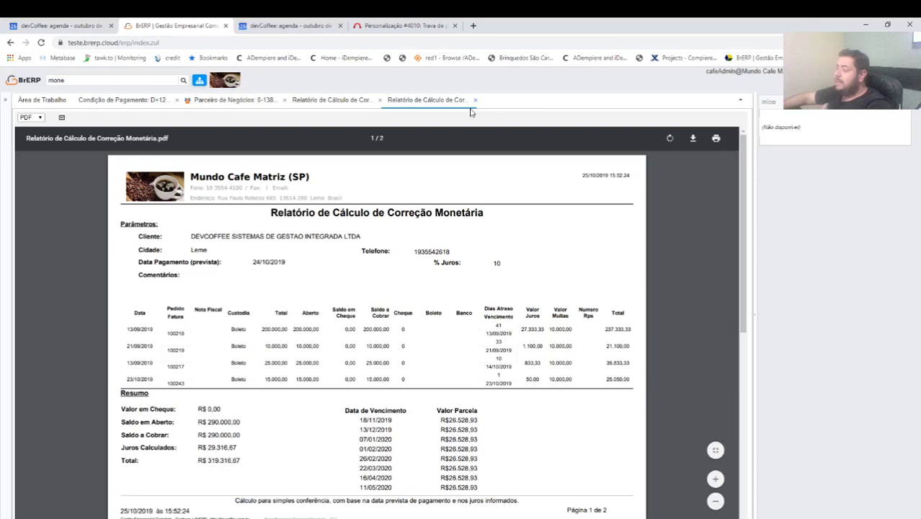